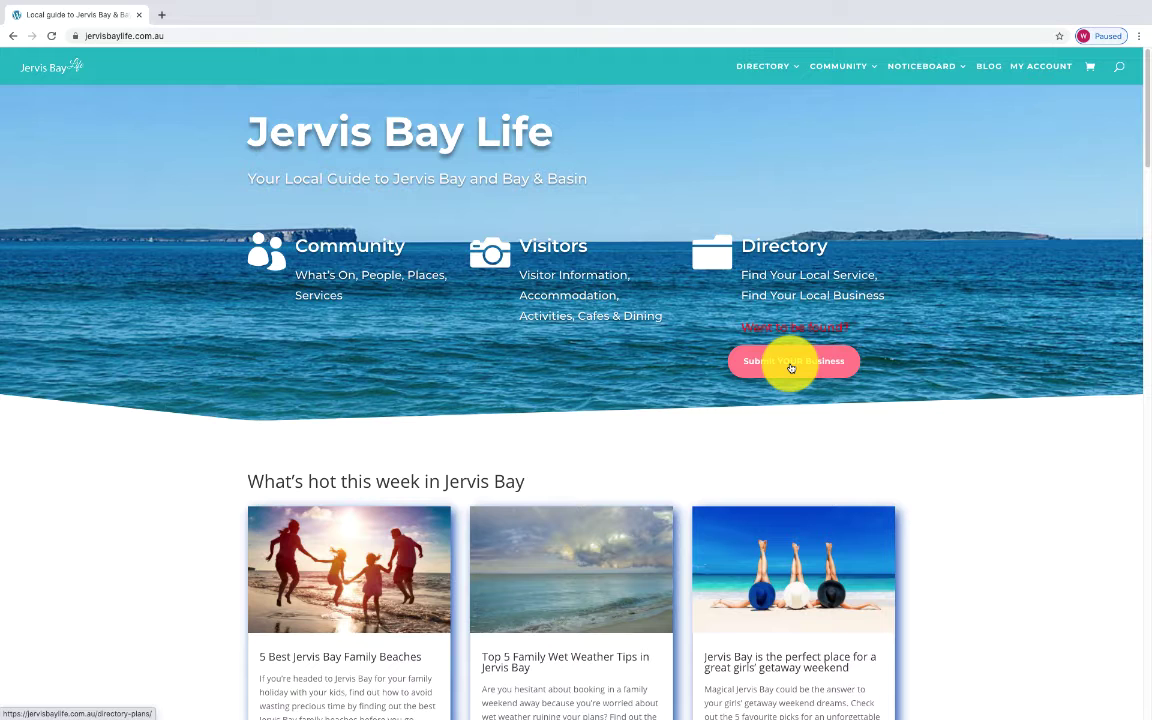
Open the Submit YOUR Business plans page and scroll down to the free BASIC plan table.
left_click(790, 368)
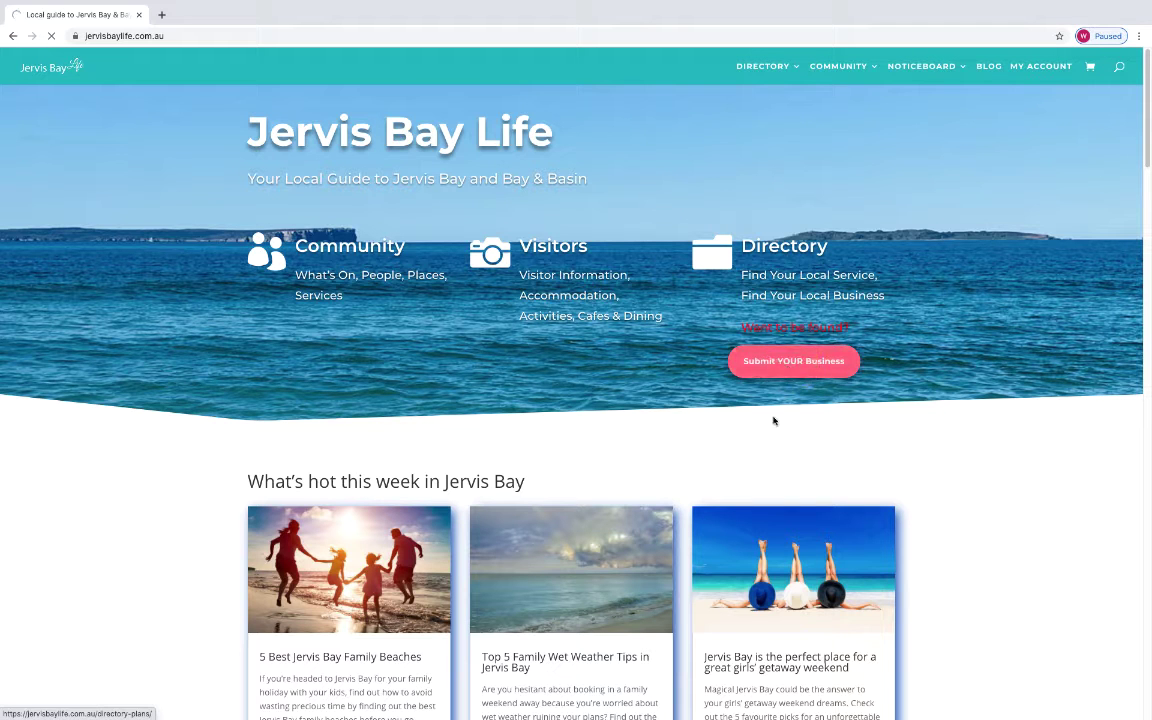
scroll(874, 522, "down", 15)
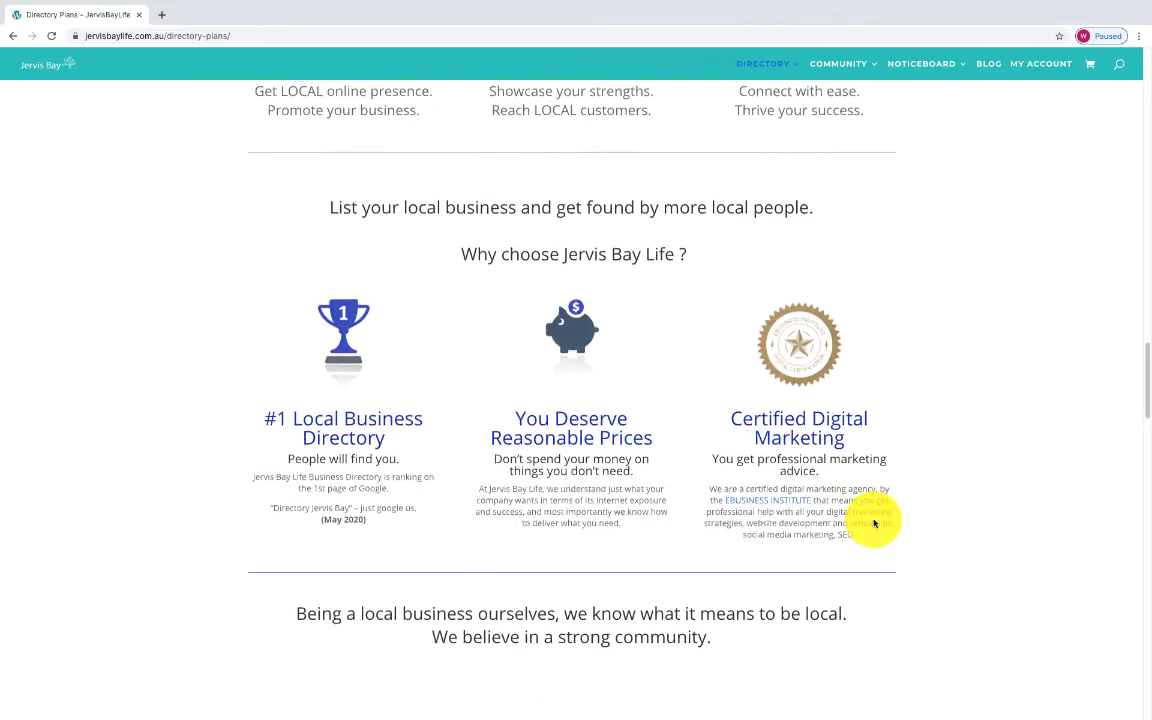
scroll(874, 522, "down", 7)
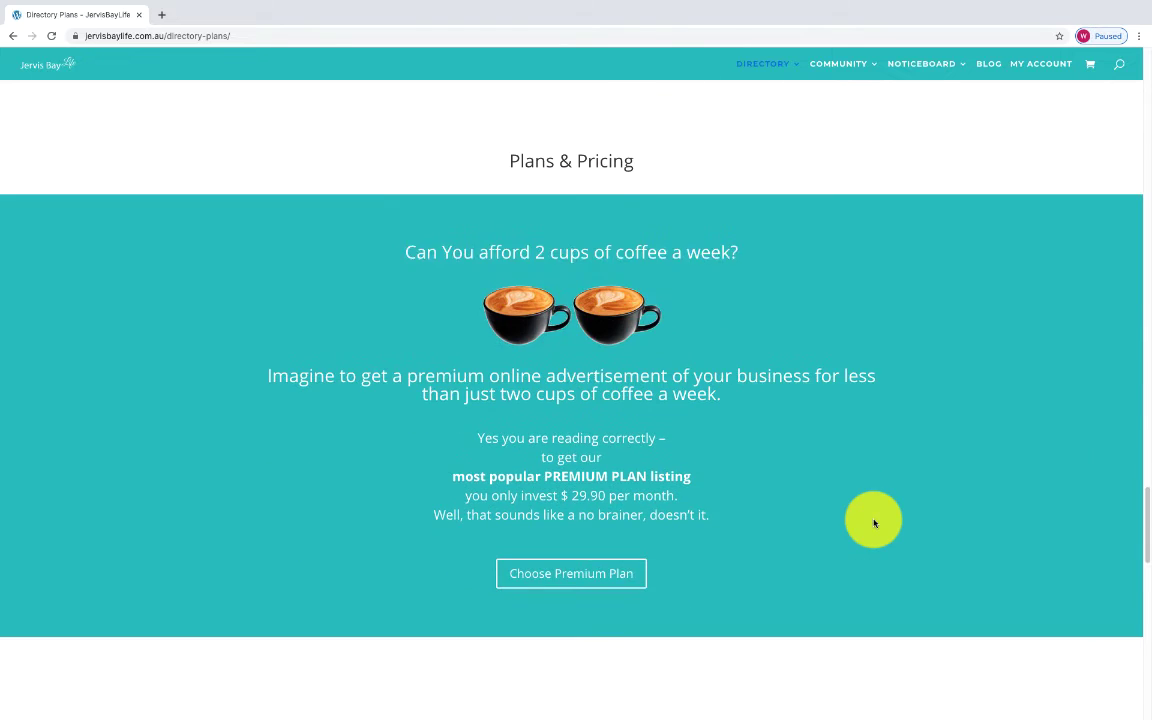
scroll(874, 522, "down", 2)
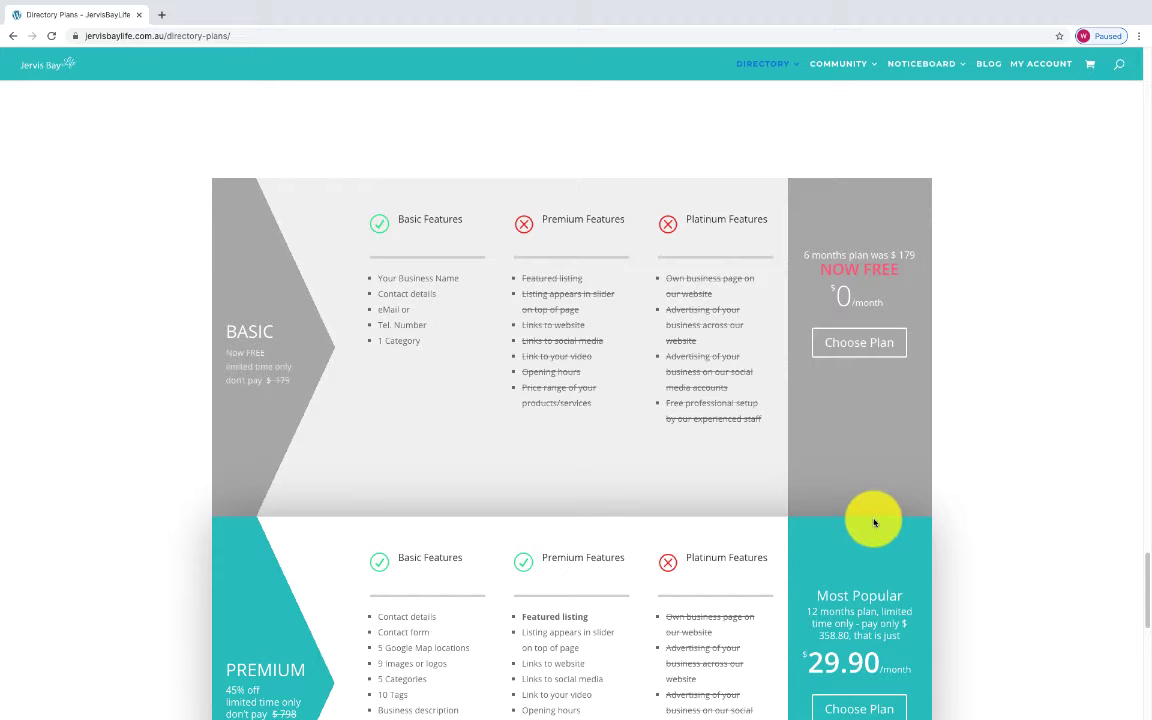
Choose the free $0/month Basic plan to reach the Login or Register page.
left_click(832, 344)
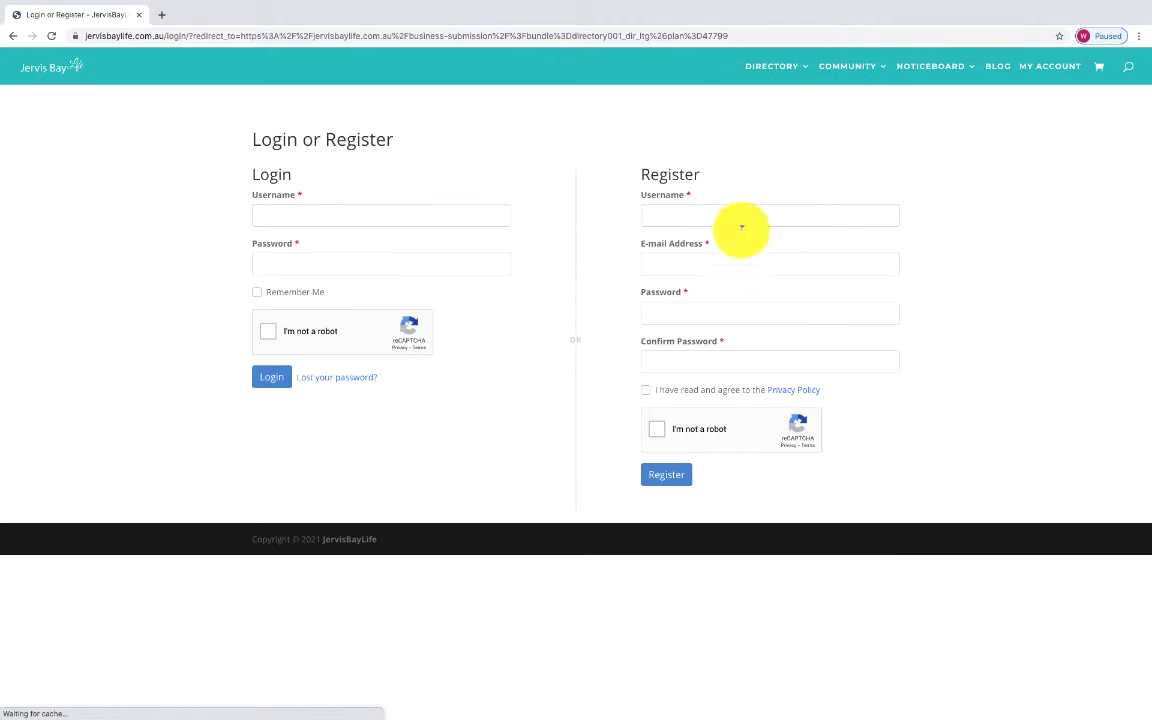
Fill the Register form with a new username, e-mail and a matching password.
left_click(743, 201)
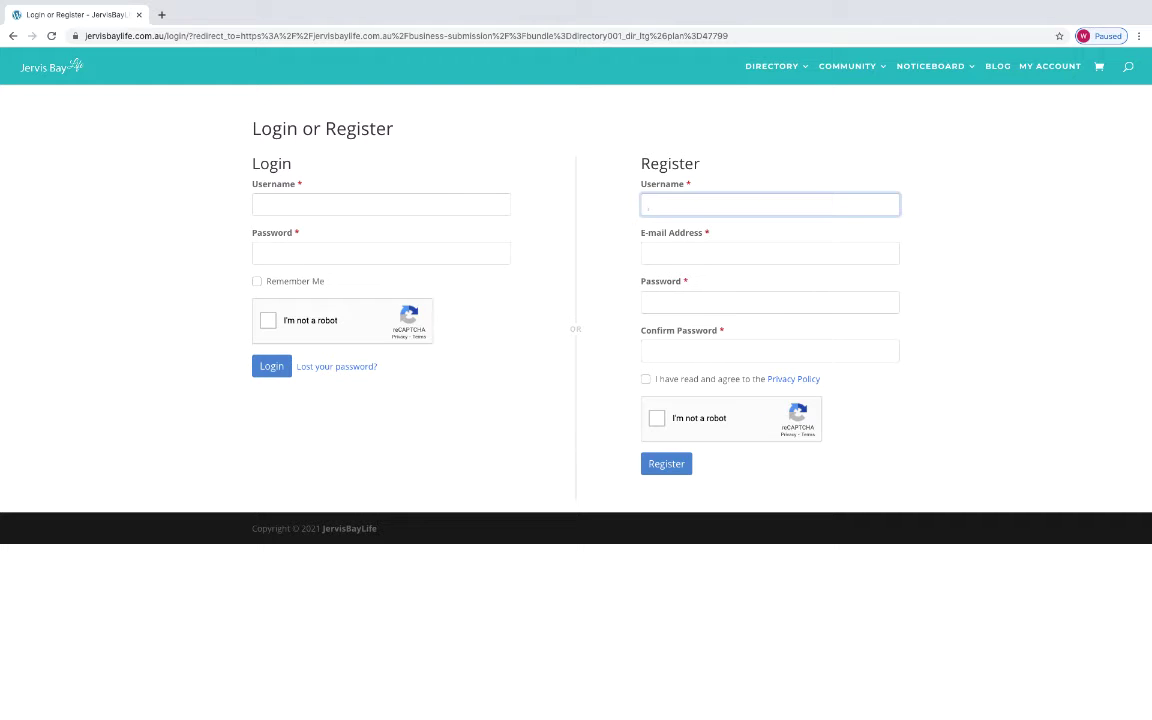
type("jervis")
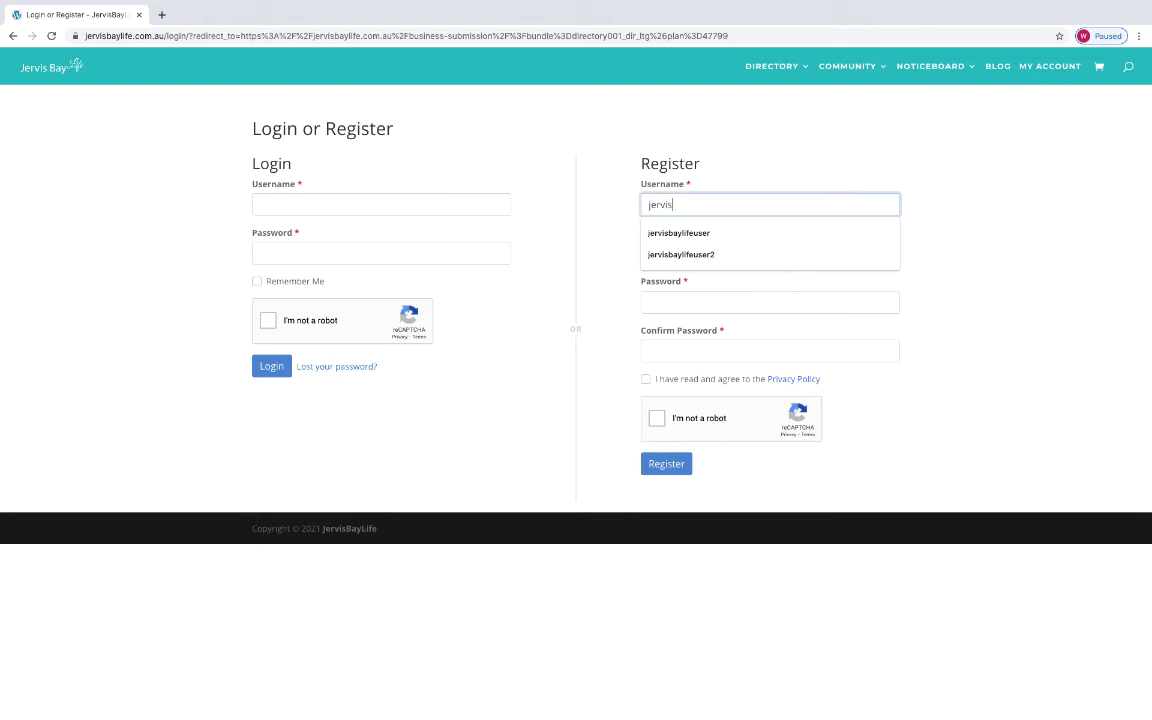
type("baylifeuser3")
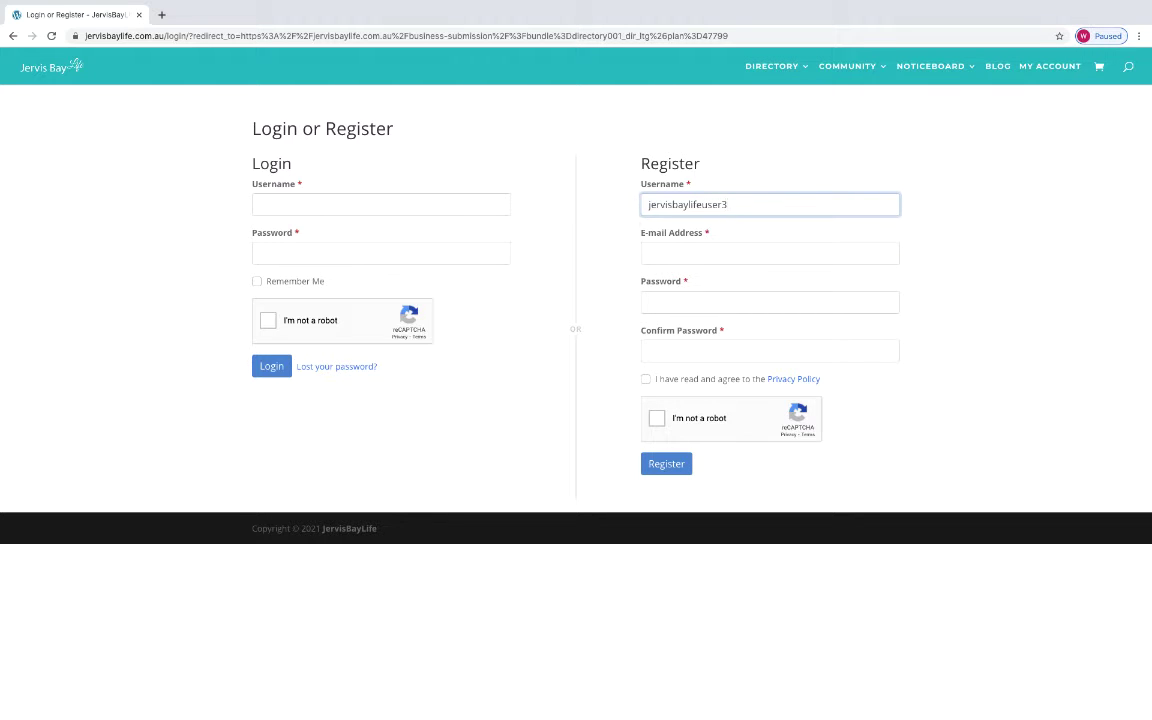
left_click(660, 253)
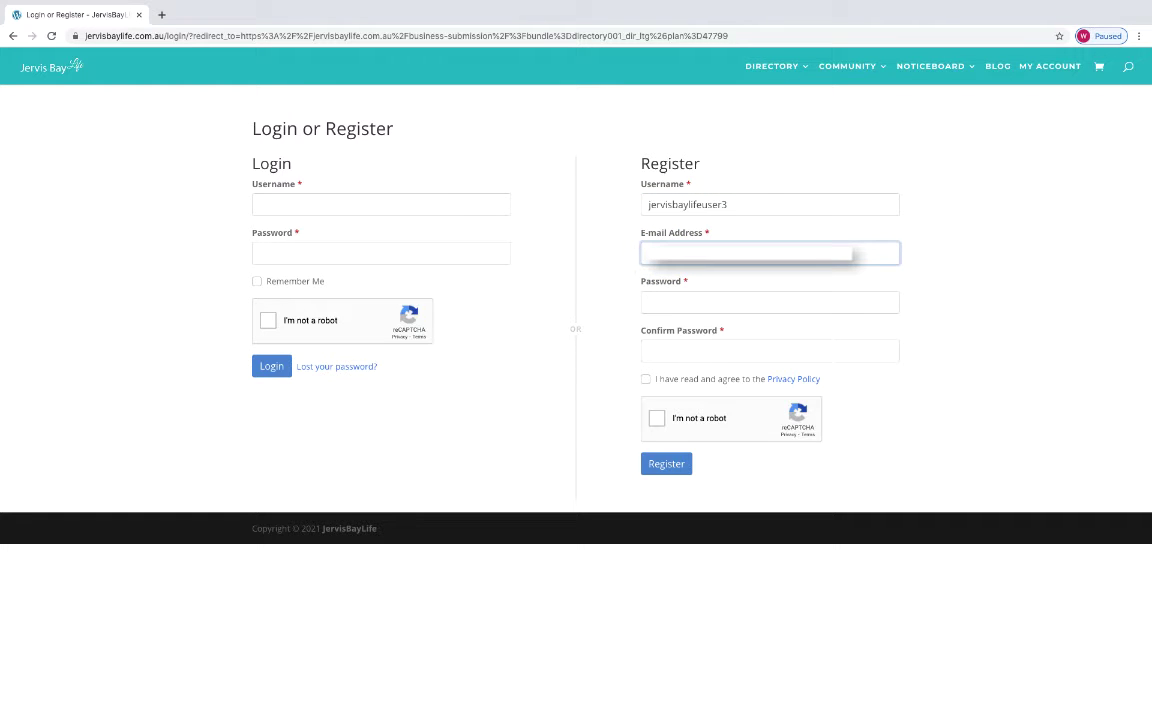
left_click(687, 302)
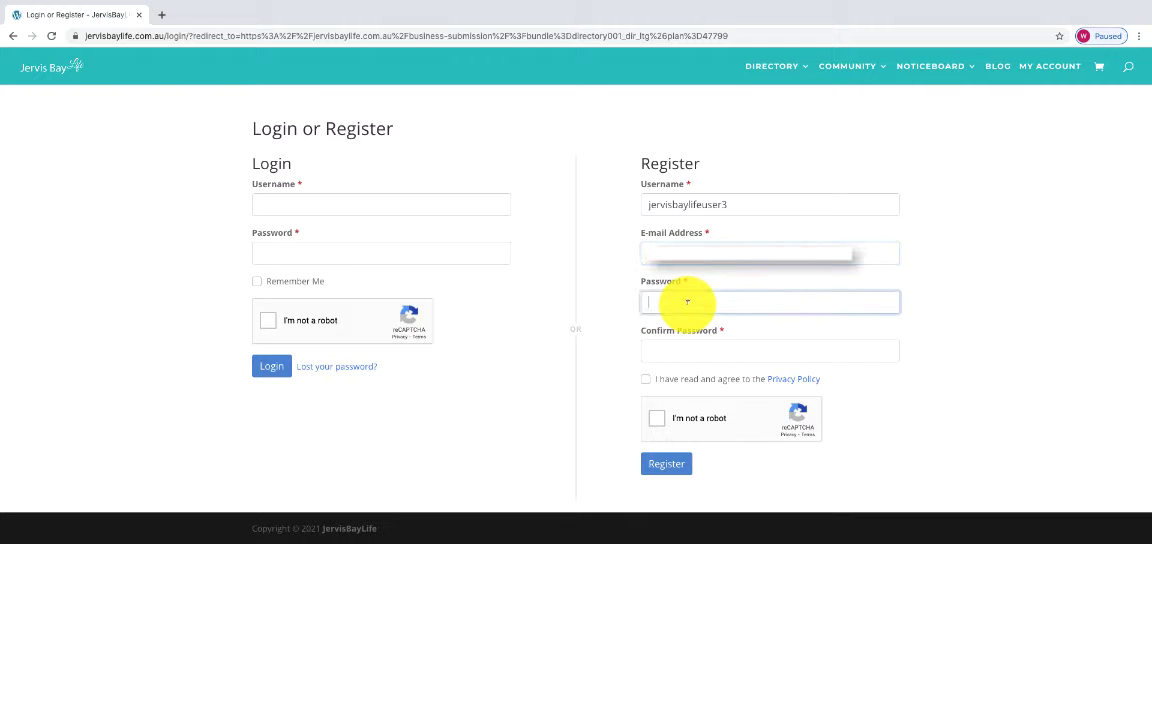
type("•••")
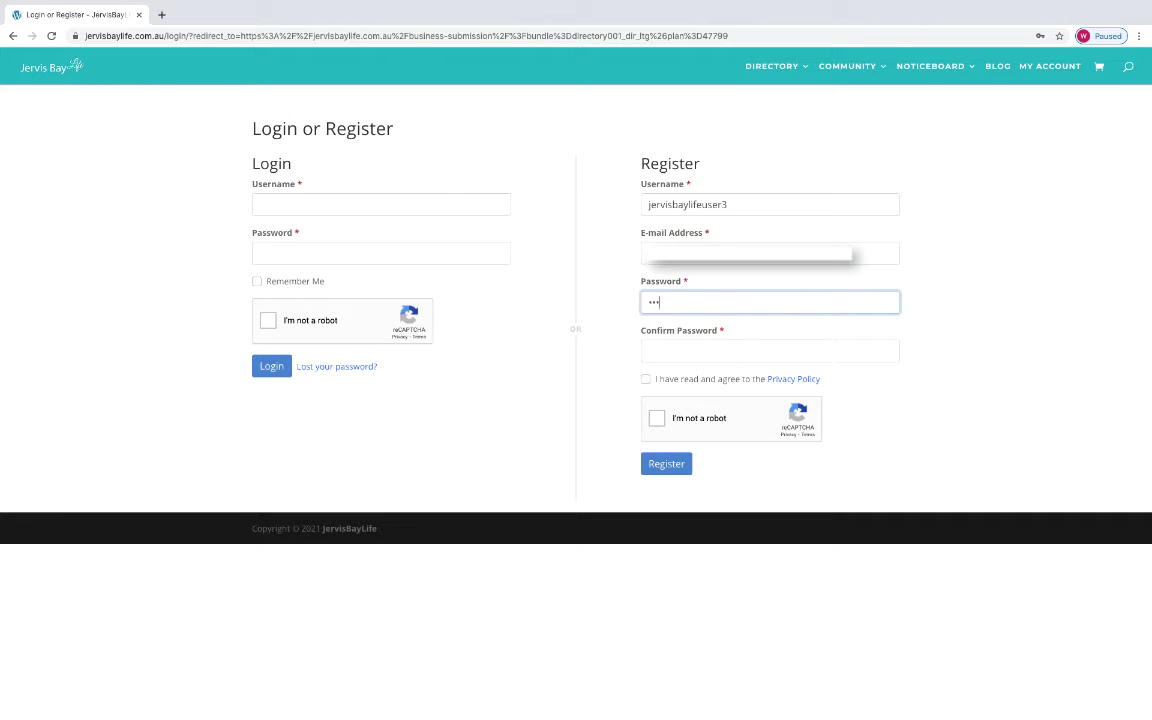
type("••••••")
left_click(706, 351)
type("••••••••")
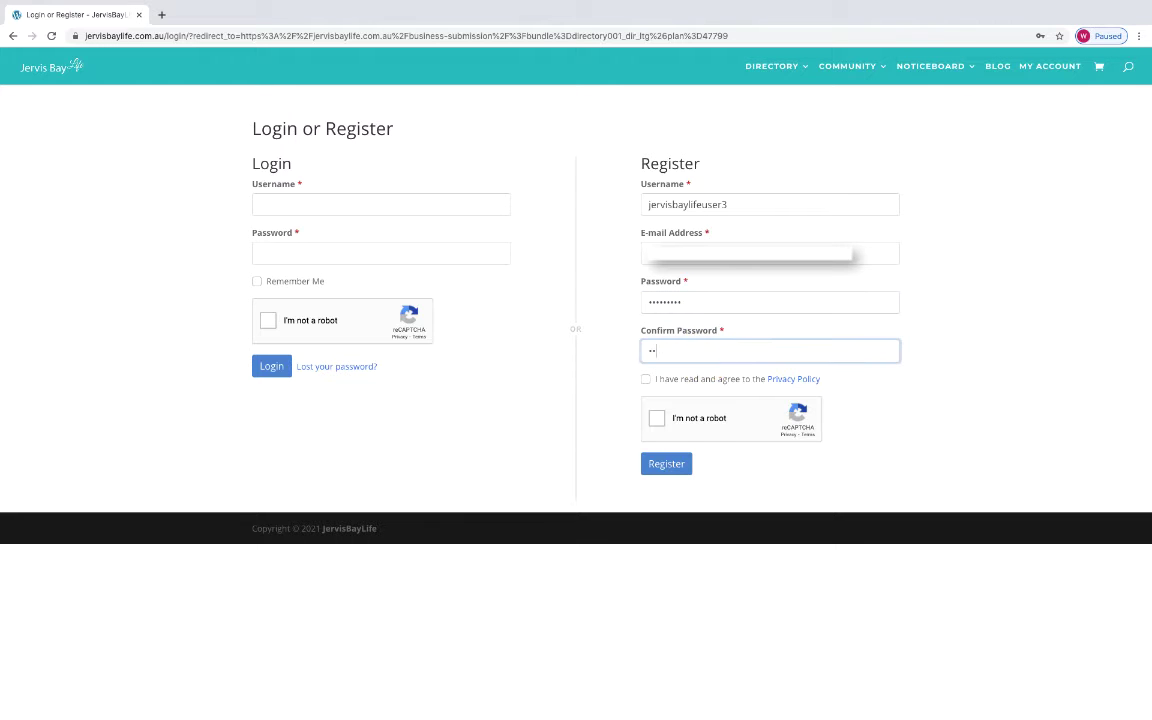
type("•")
Agree to the Privacy Policy, pass the reCAPTCHA and register the account.
left_click(643, 383)
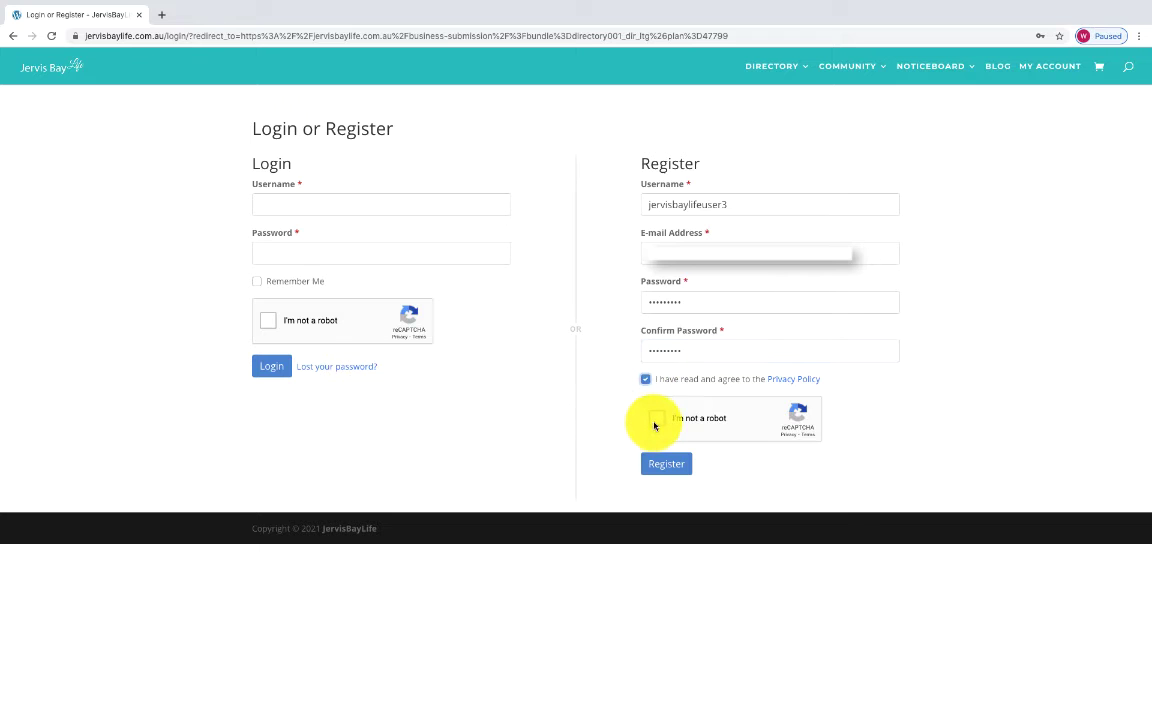
left_click(657, 418)
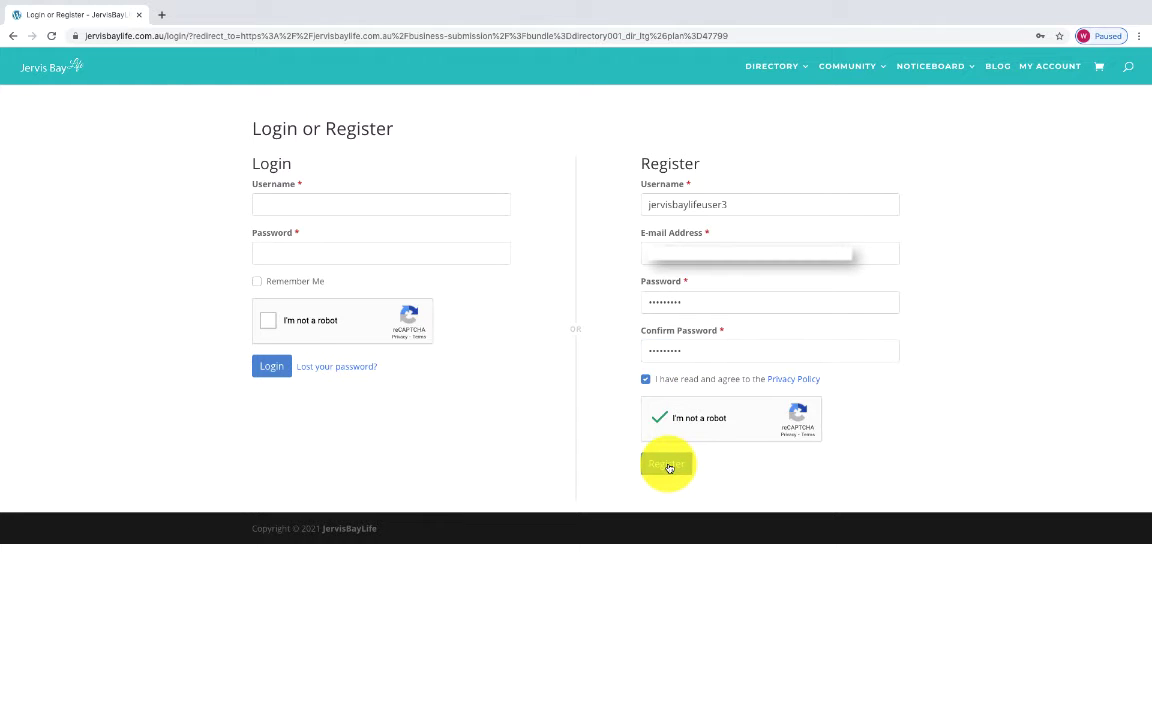
left_click(668, 467)
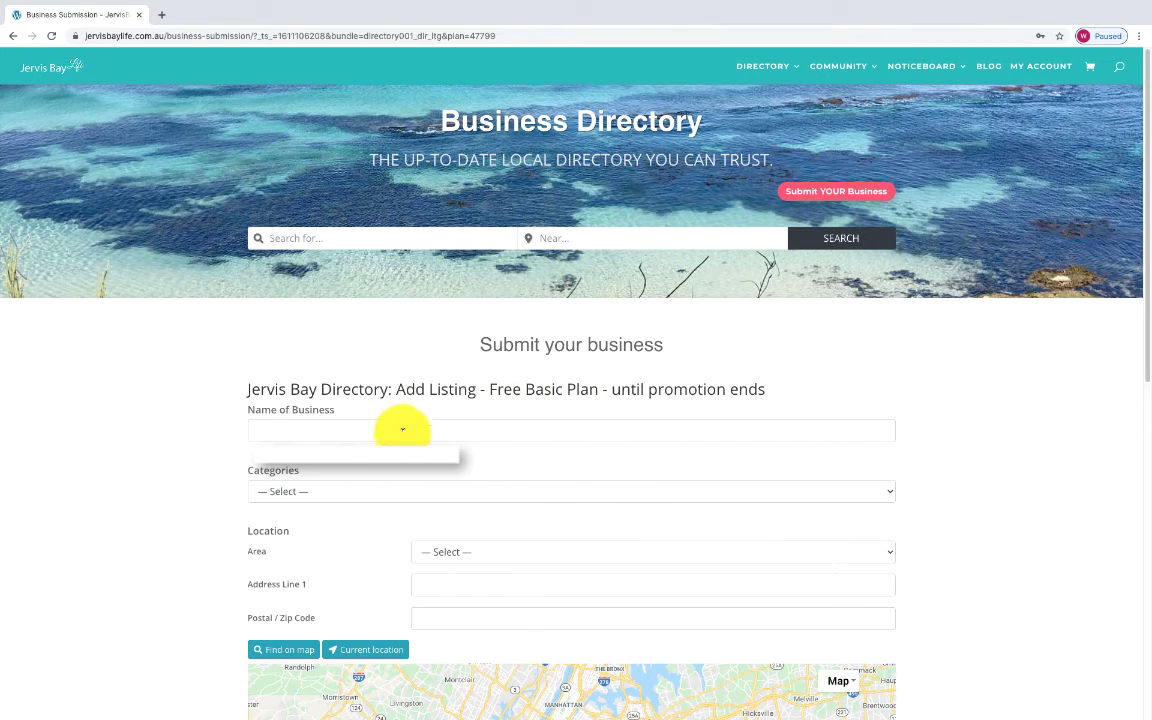
Name the business 'My Successful Business' and choose the Cafe & Bar category.
left_click(403, 430)
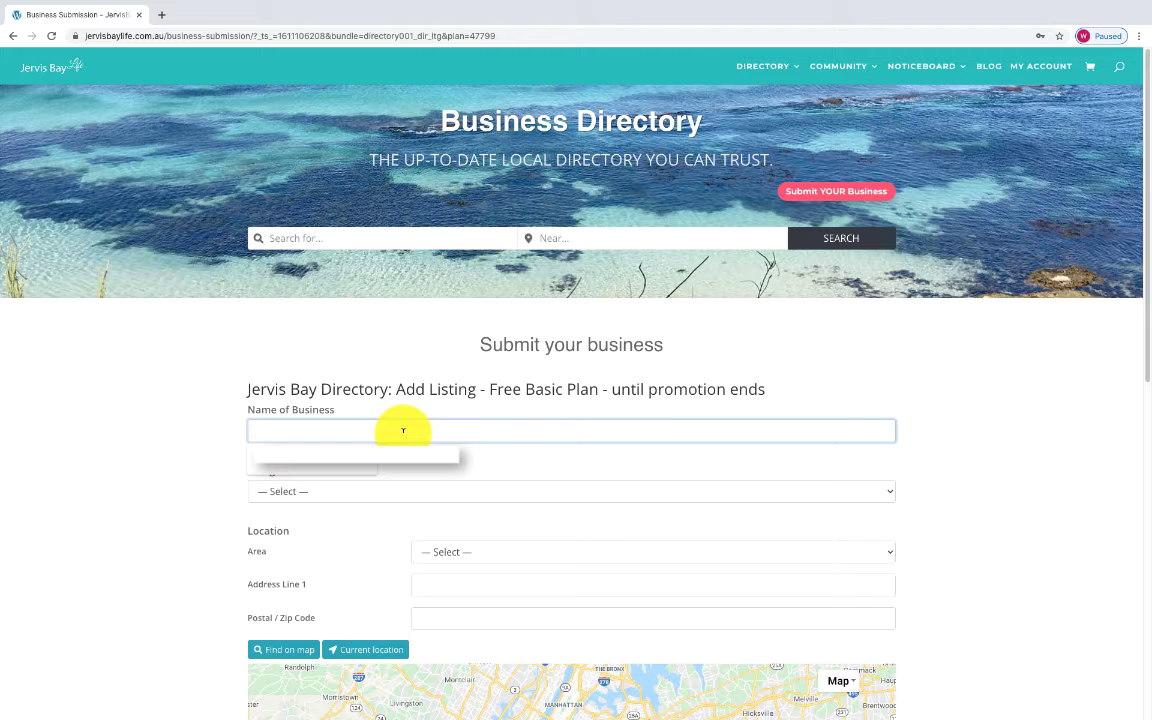
type("M")
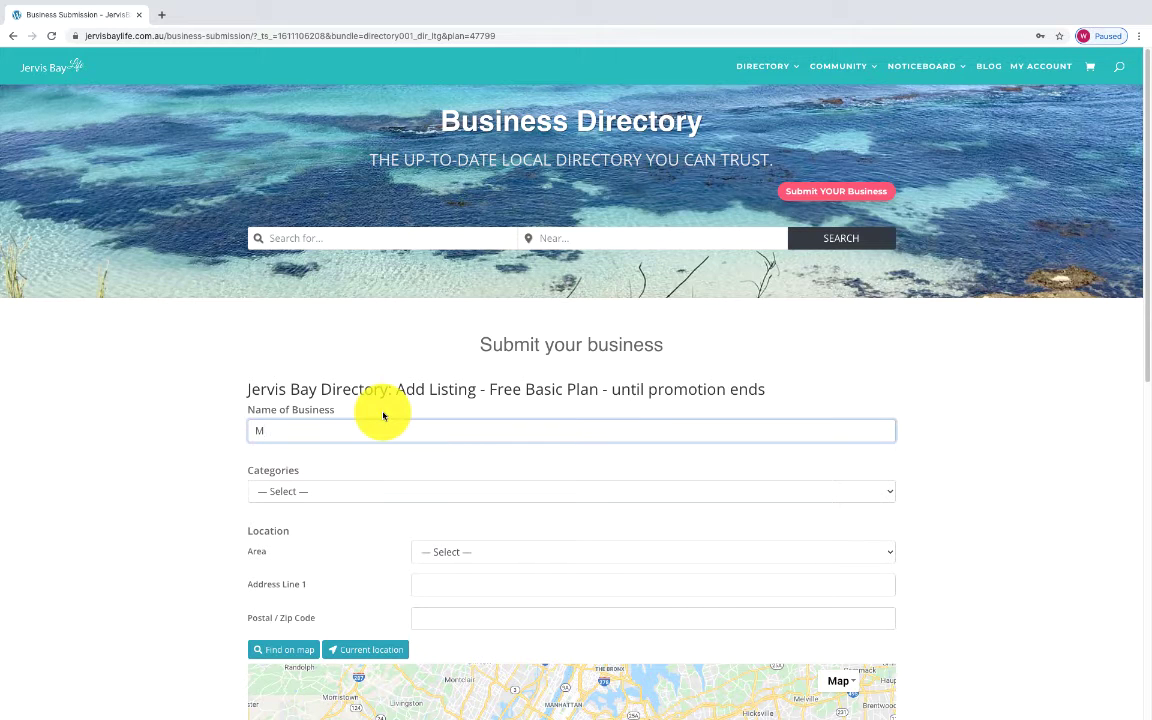
type("y ")
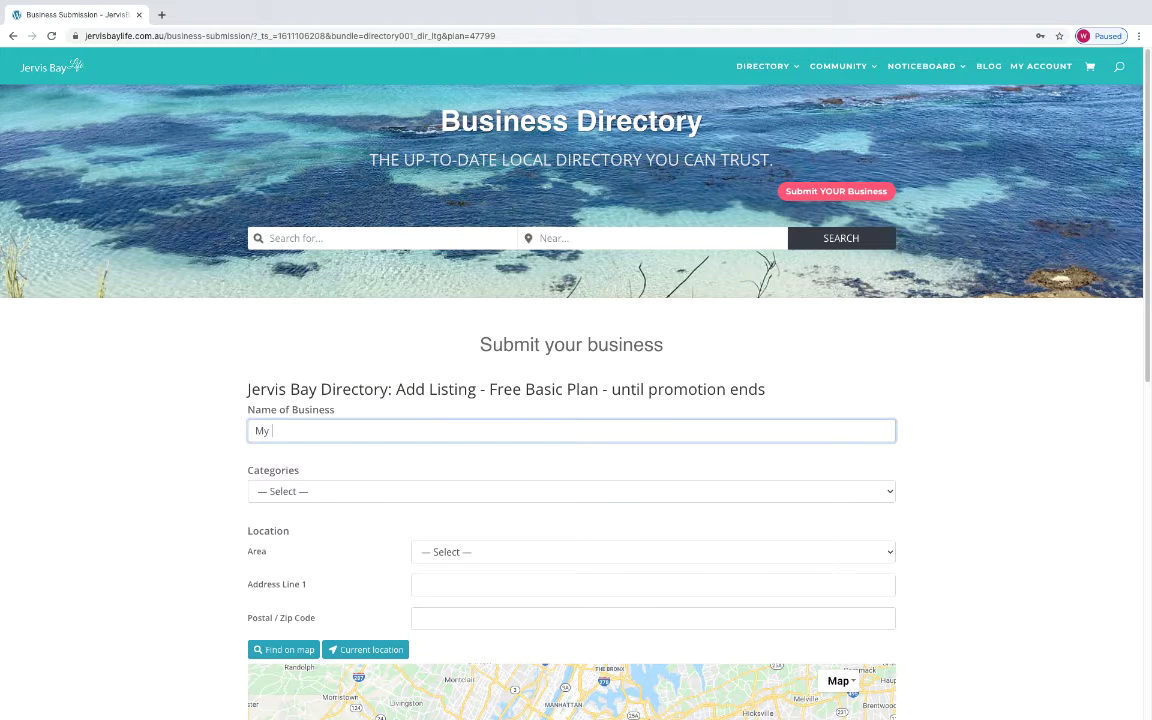
type("Successful Business")
left_click(288, 493)
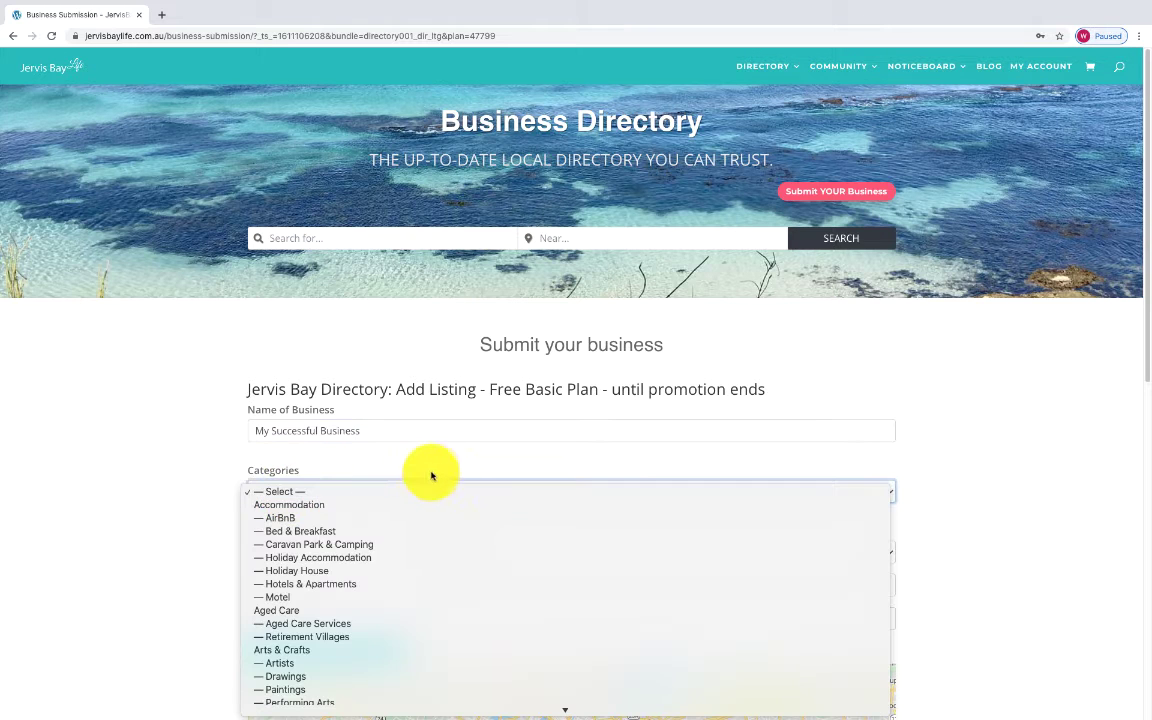
scroll(442, 583, "down", 5)
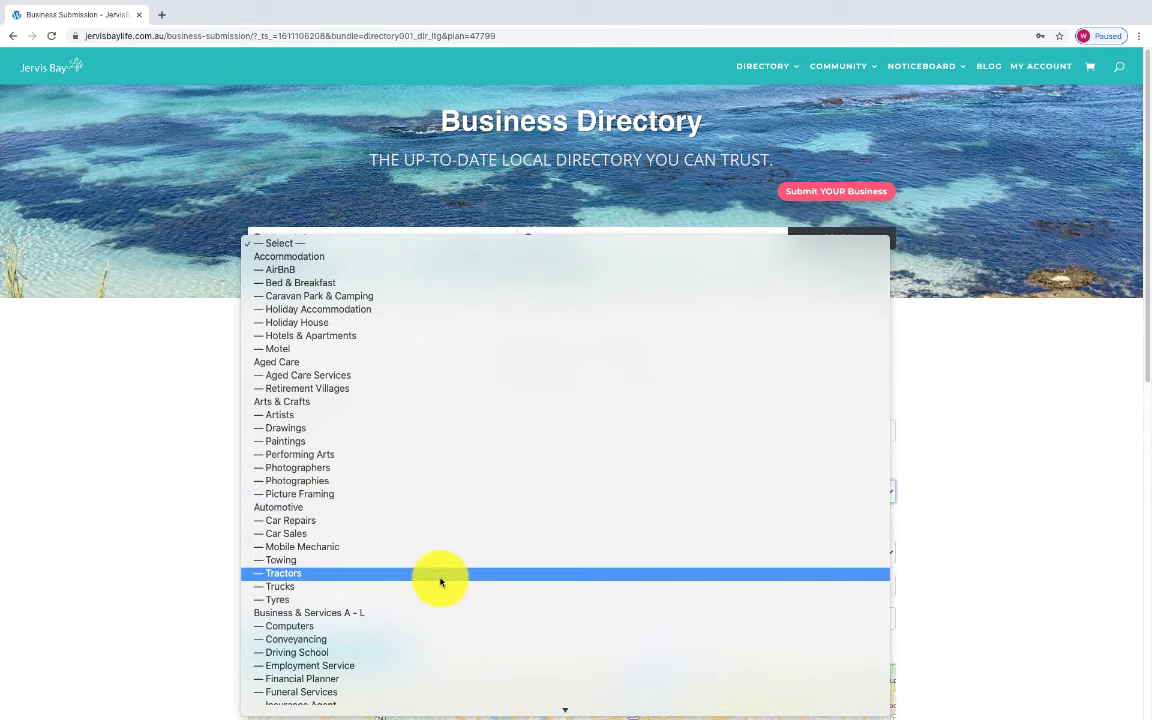
scroll(440, 582, "down", 3)
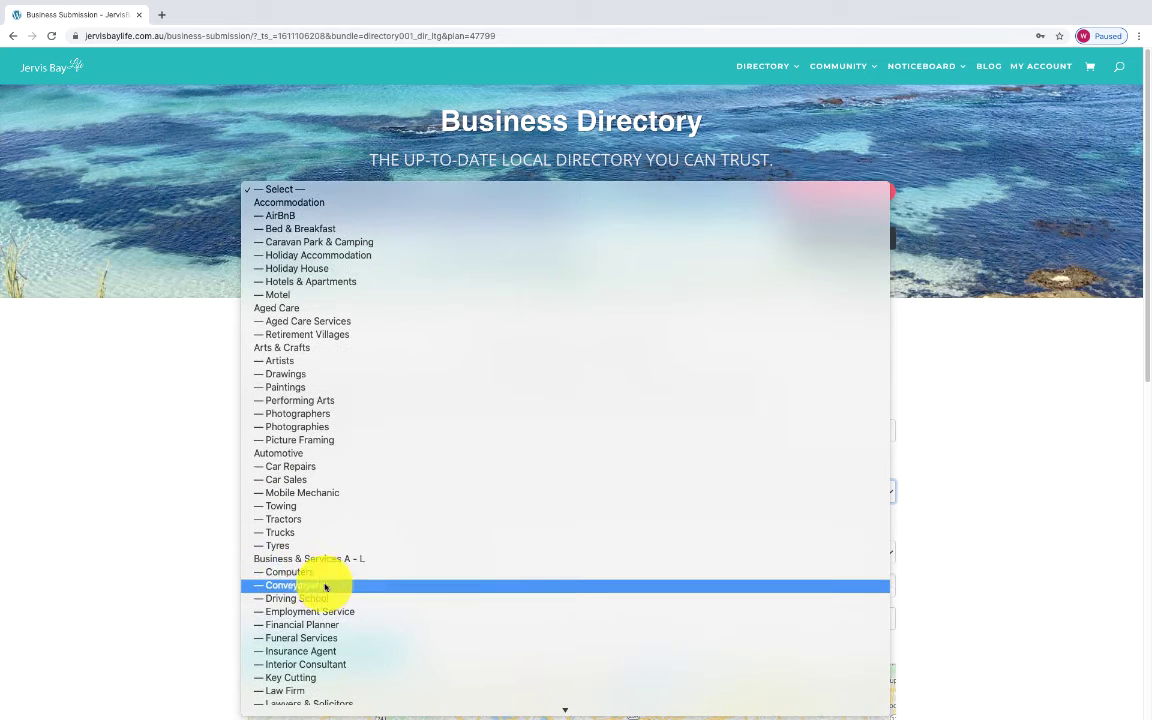
scroll(395, 570, "down", 2)
scroll(401, 570, "down", 5)
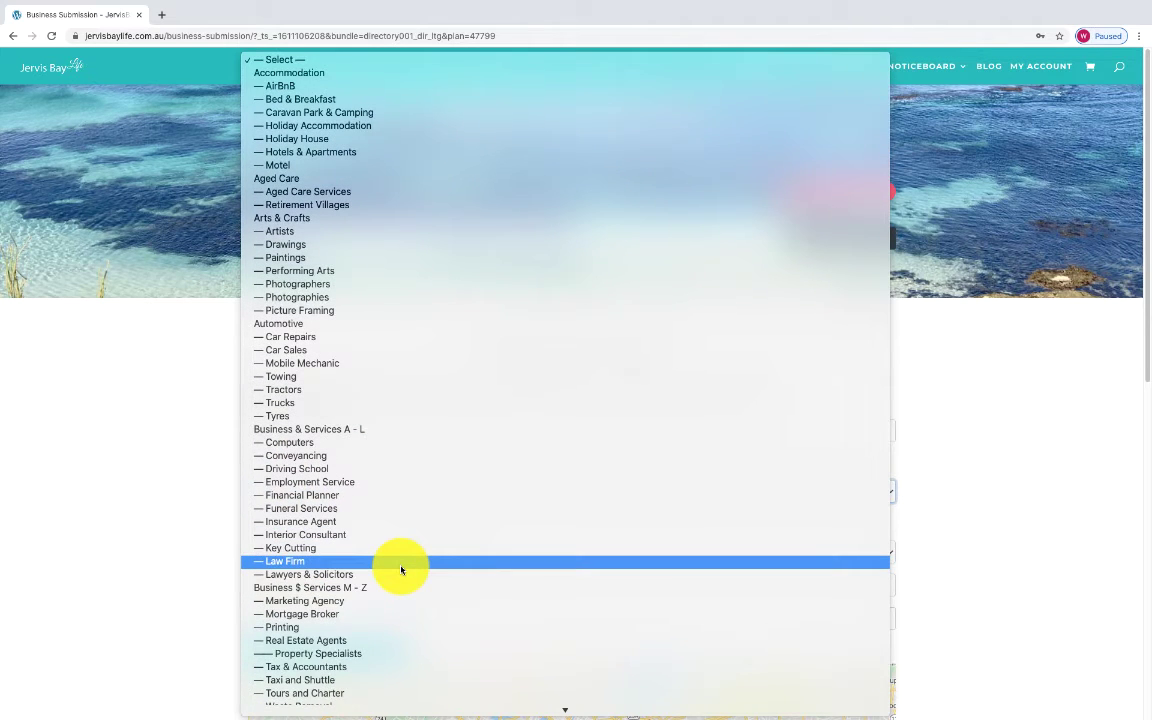
scroll(401, 570, "down", 2)
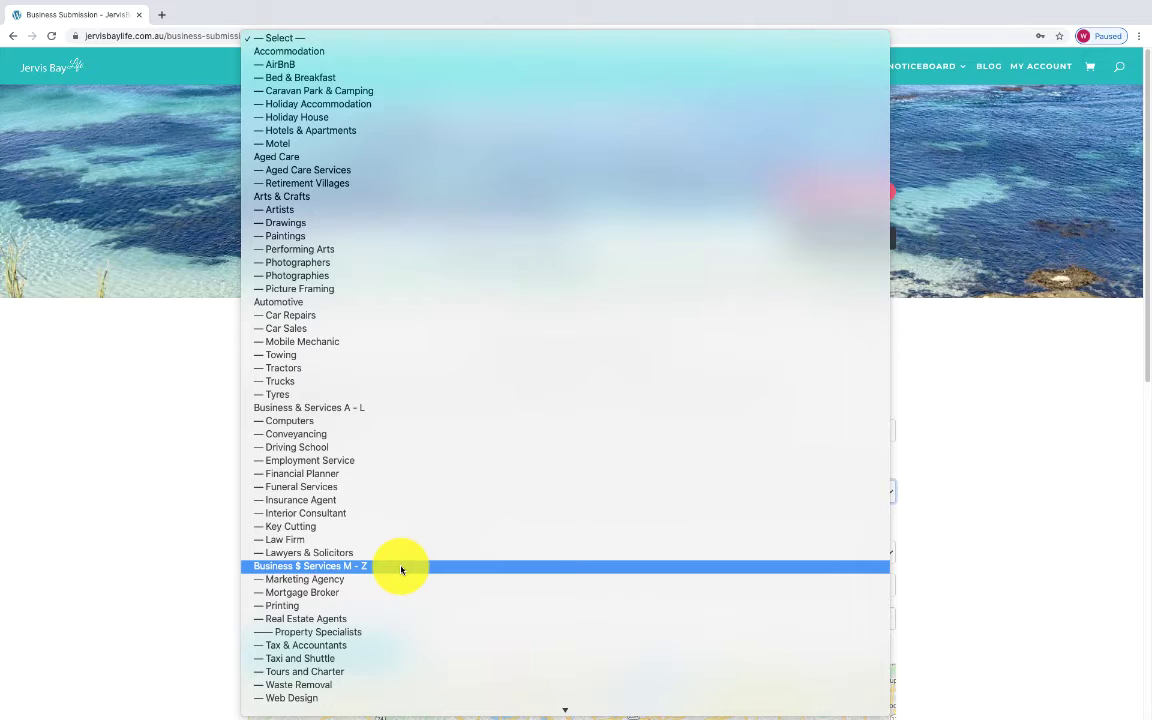
scroll(401, 570, "down", 5)
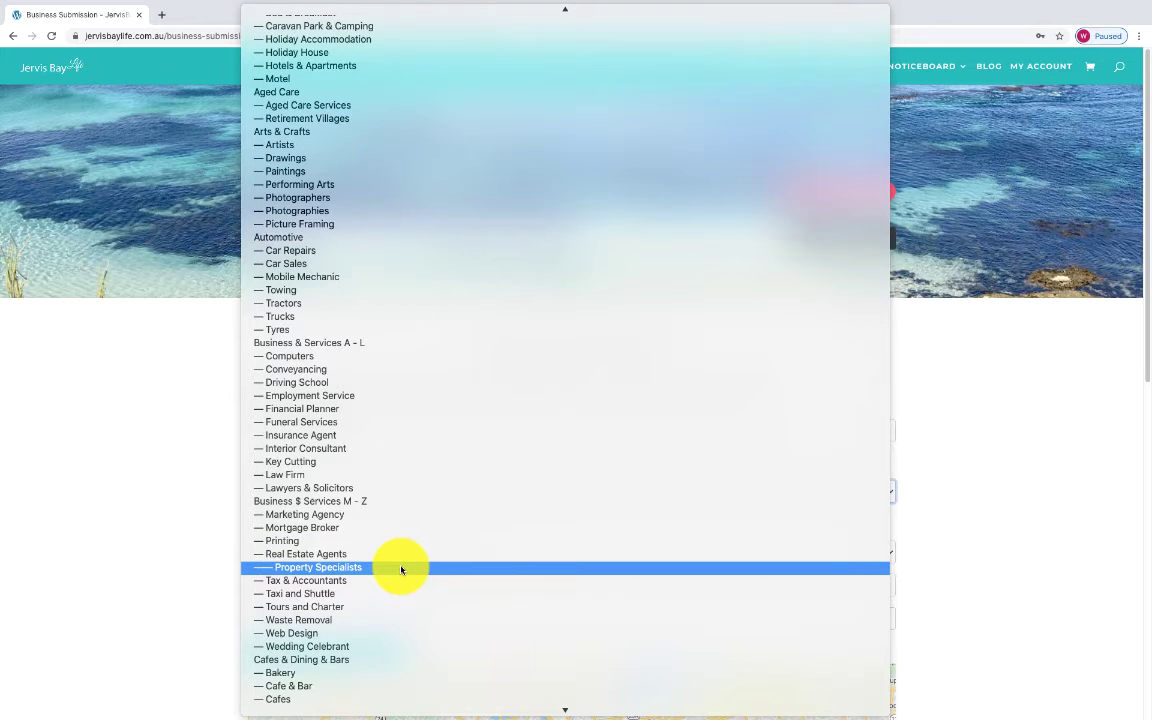
scroll(401, 570, "down", 20)
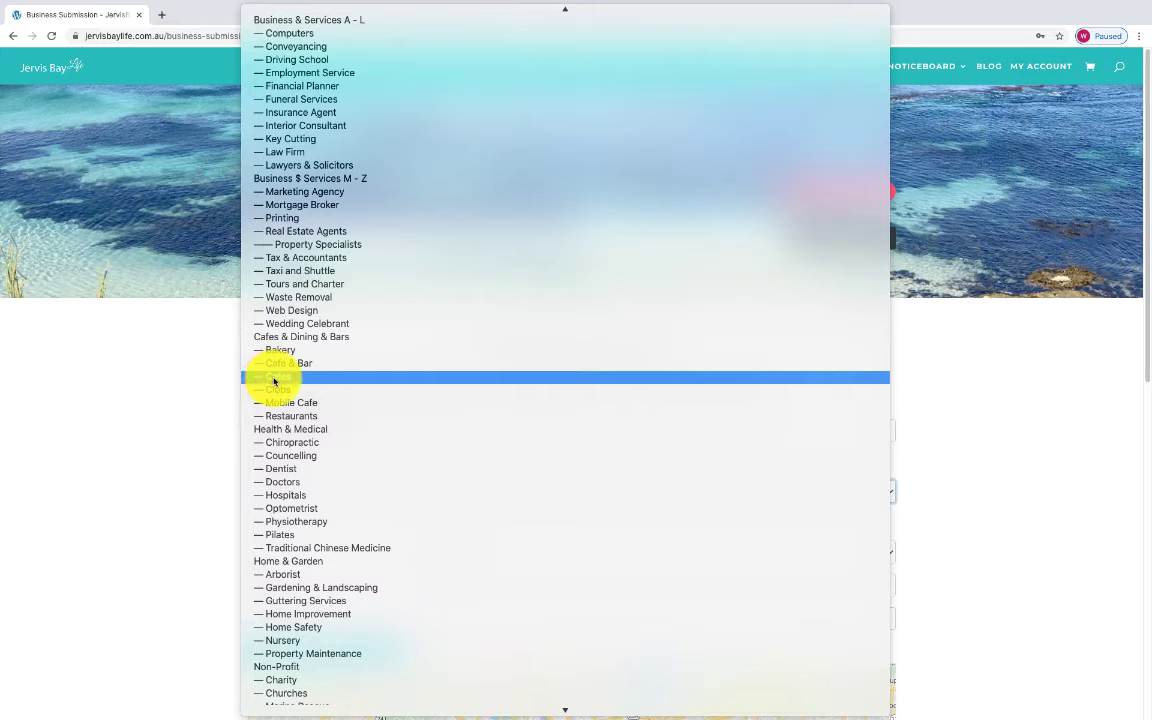
left_click(276, 364)
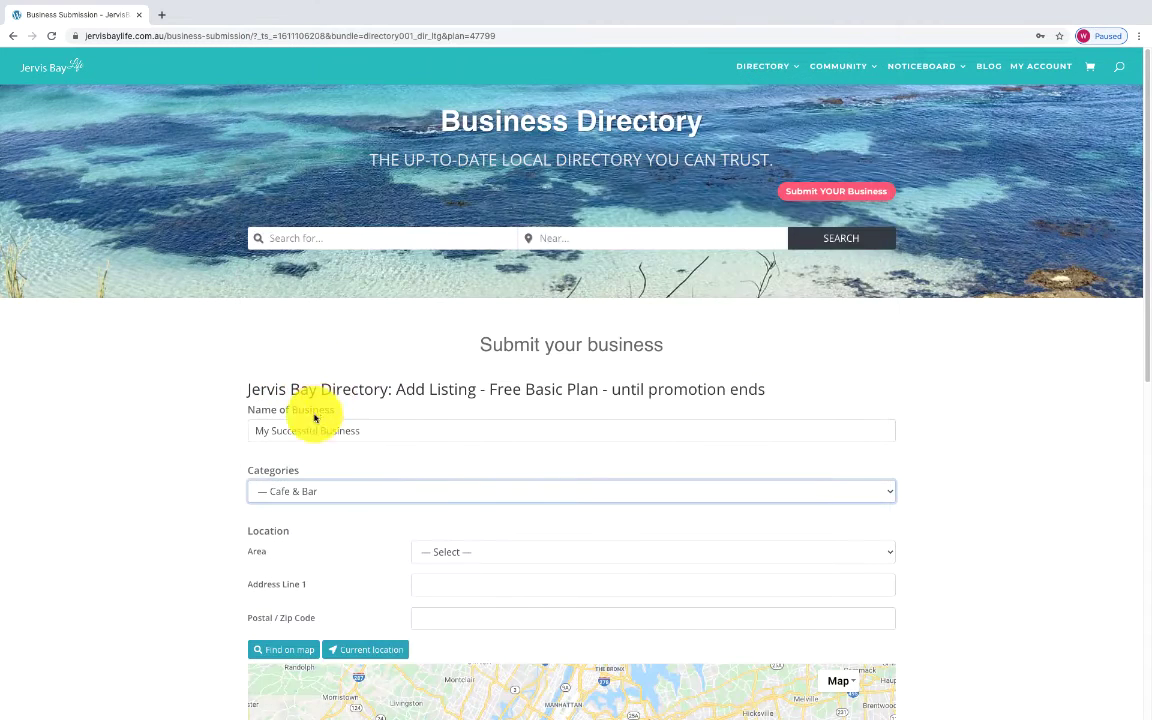
scroll(314, 418, "down", 2)
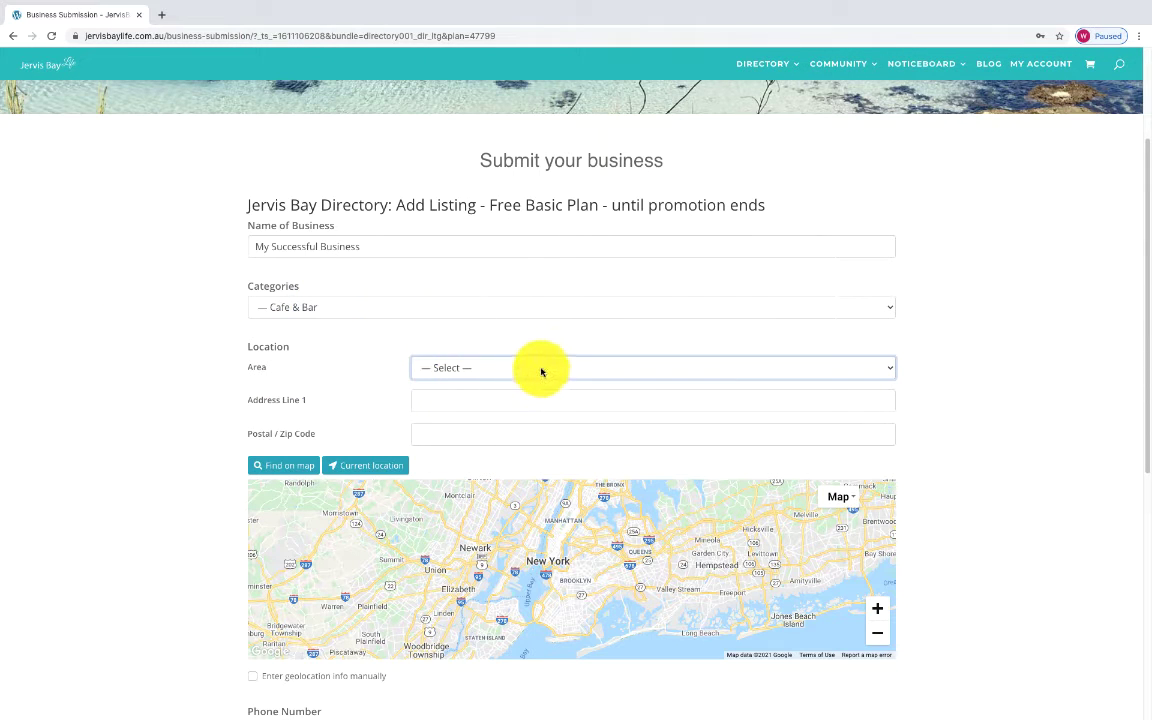
Set the area to Huskisson, enter the street address line, and pin it on the map.
left_click(541, 372)
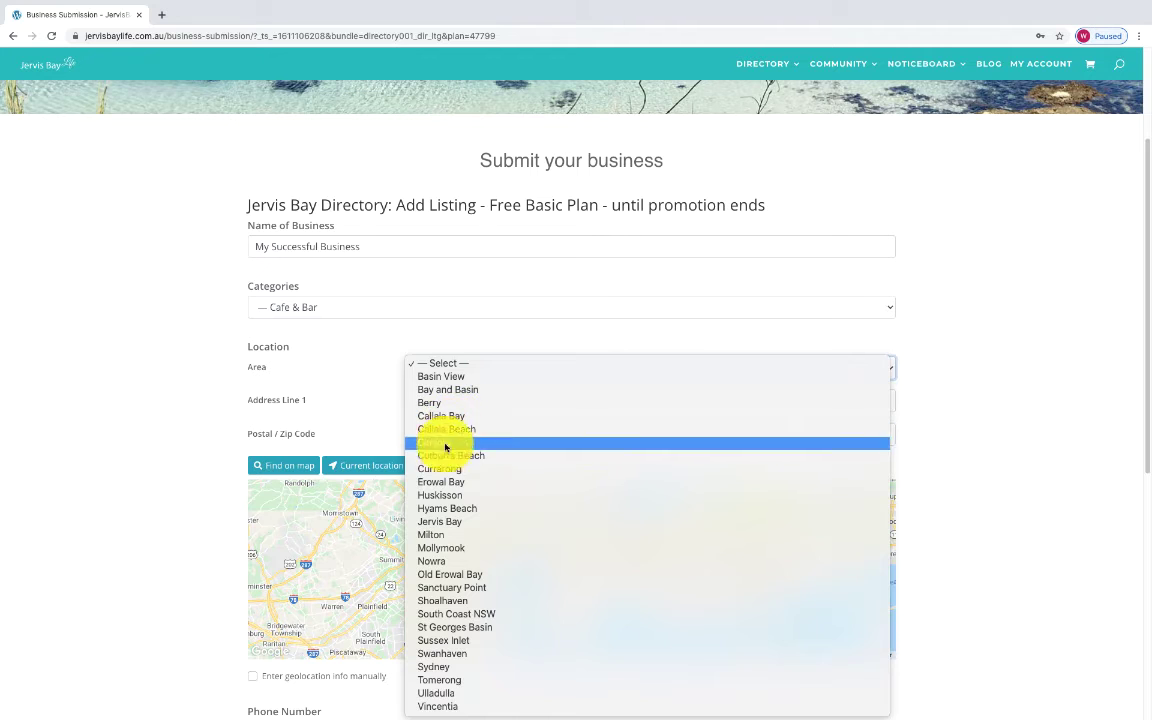
left_click(437, 496)
left_click(553, 402)
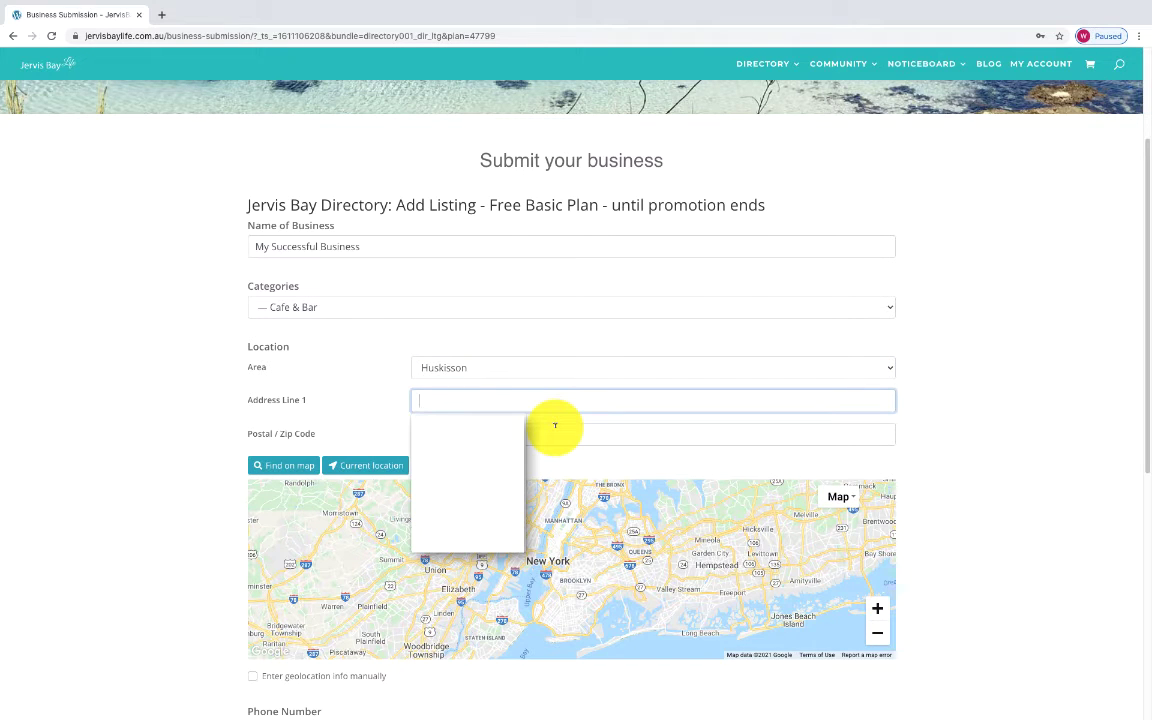
type("Ow")
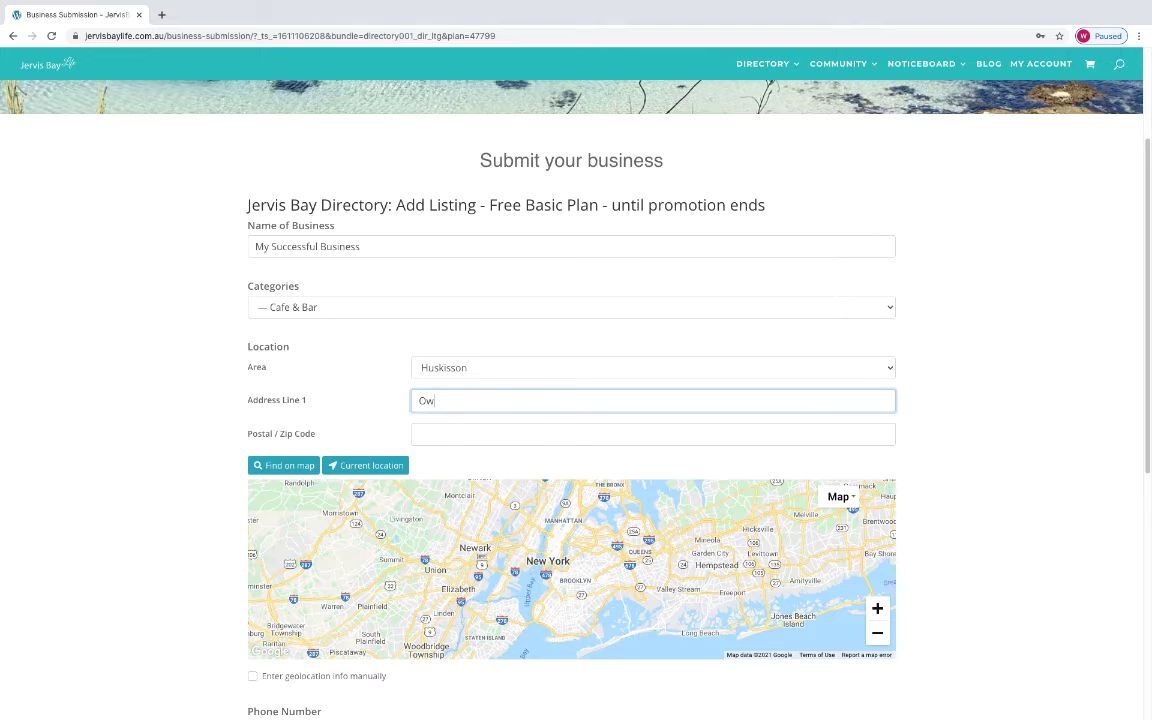
type("en Street")
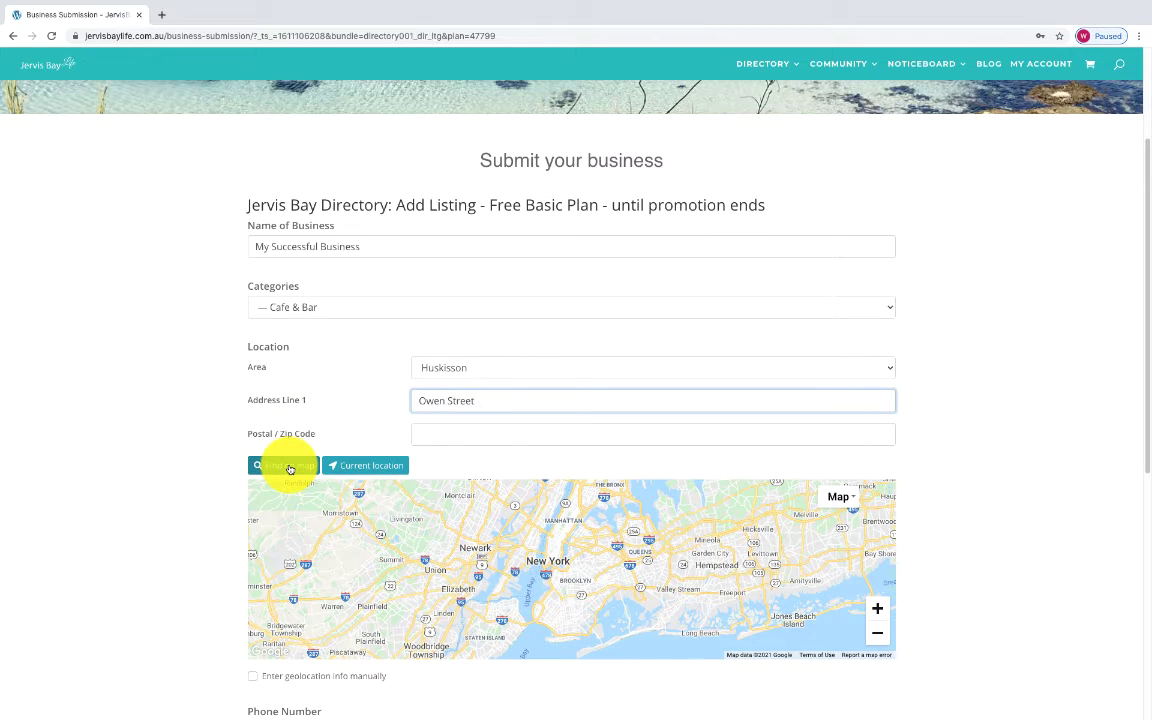
left_click(290, 467)
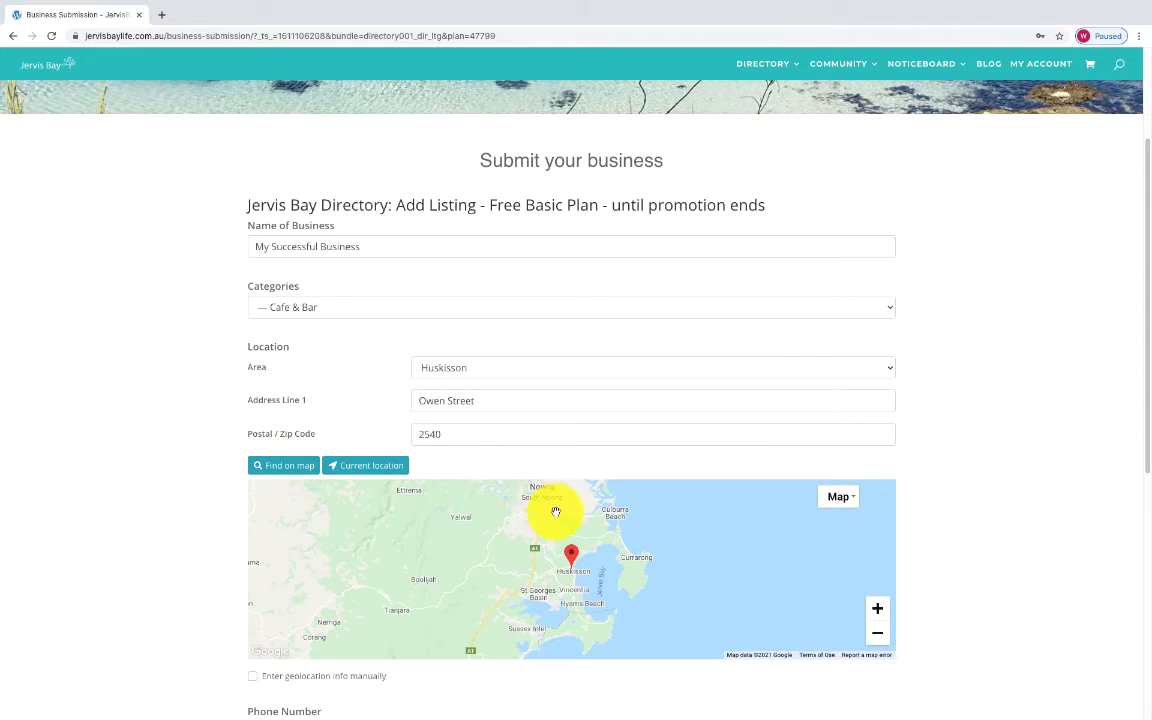
scroll(960, 528, "down", 1)
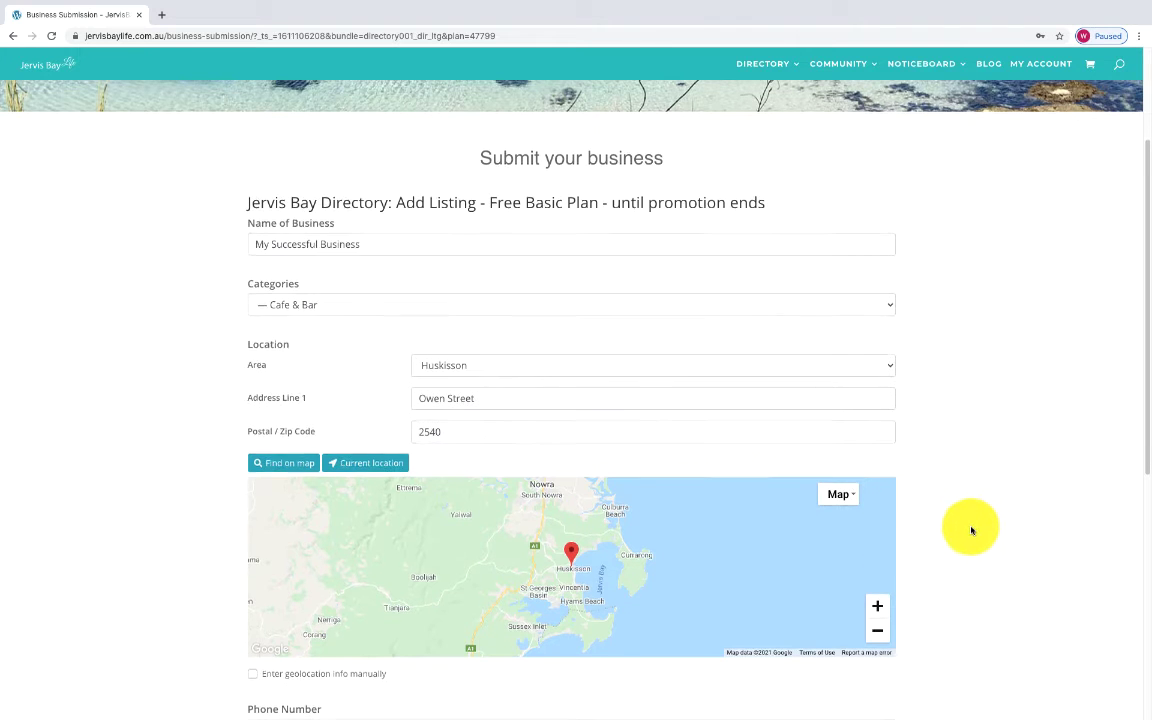
Enter the business phone number and e-mail, add the listing to cart, and proceed to checkout.
scroll(960, 520, "down", 1)
scroll(957, 516, "down", 2)
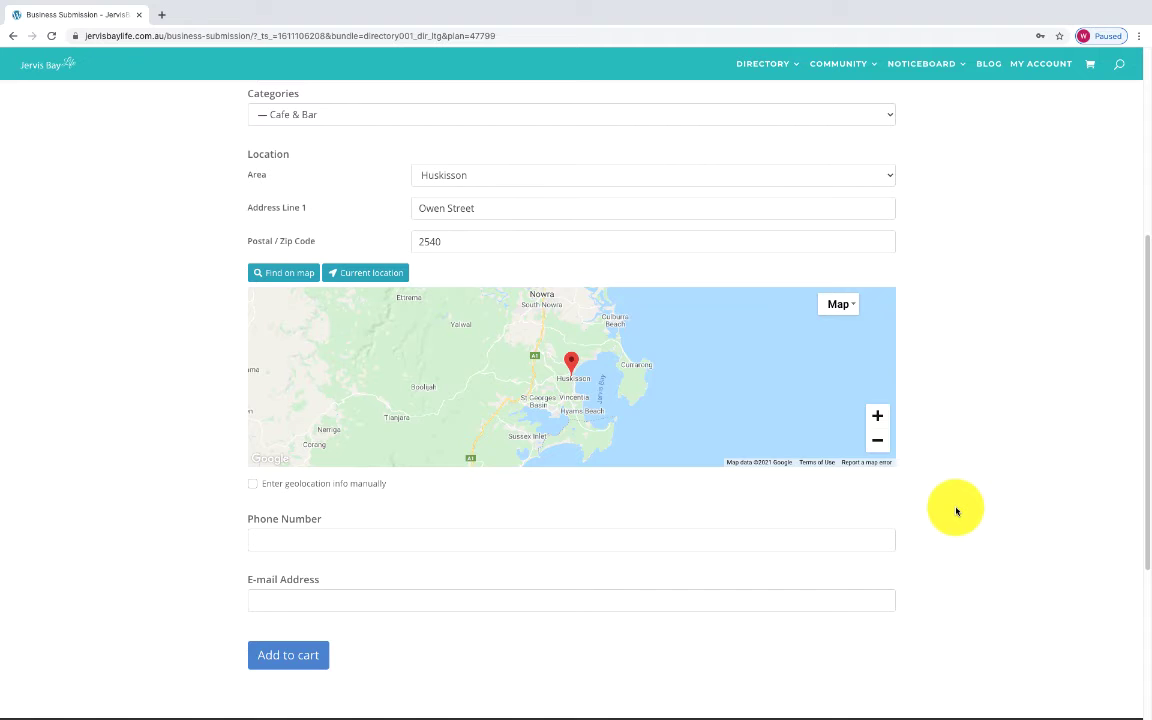
scroll(955, 511, "down", 1)
left_click(312, 472)
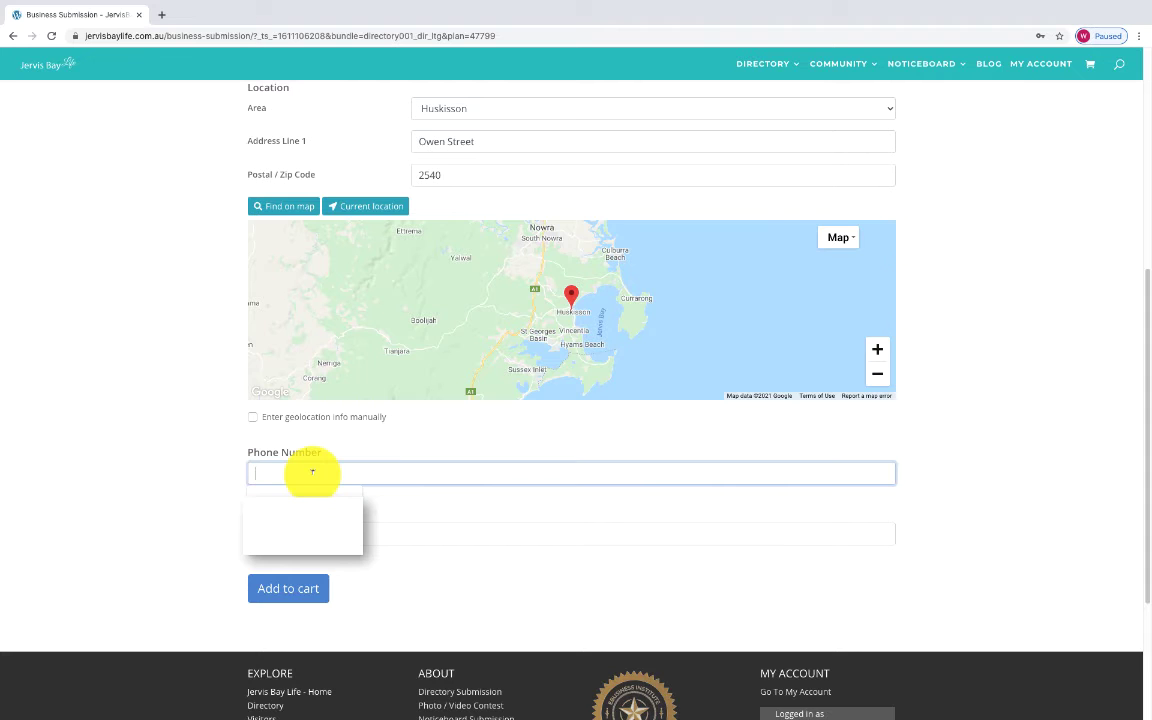
type("02 123")
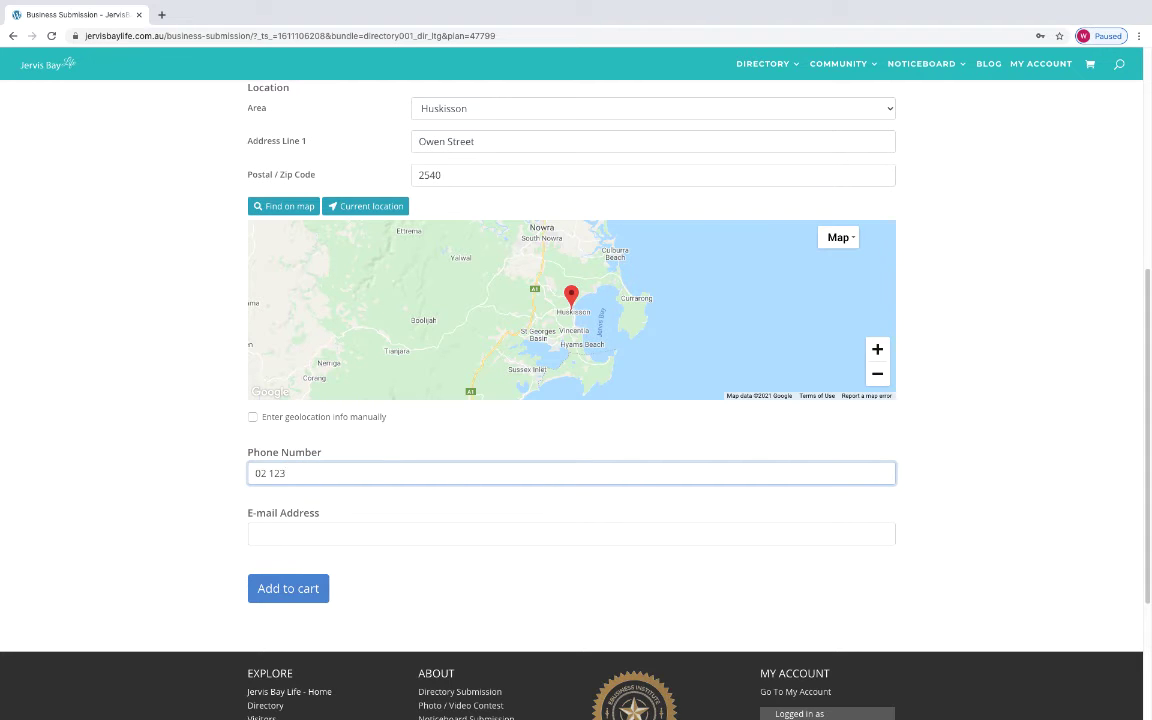
type("4 567")
left_click(571, 534)
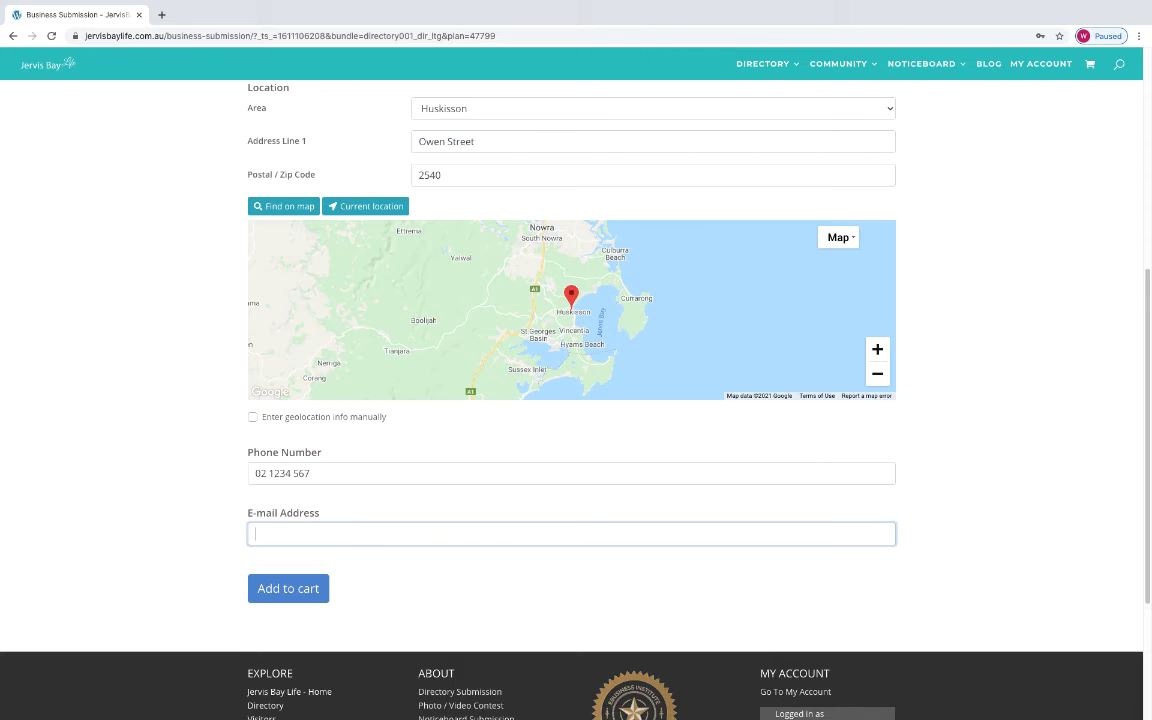
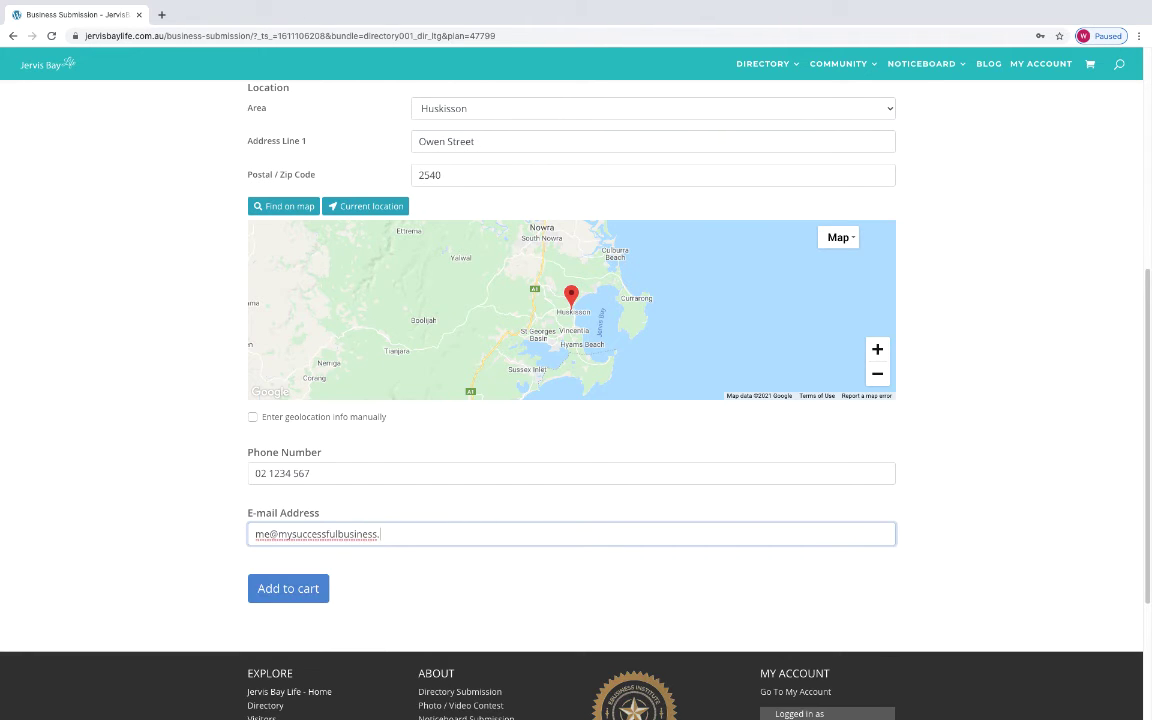
left_click(293, 591)
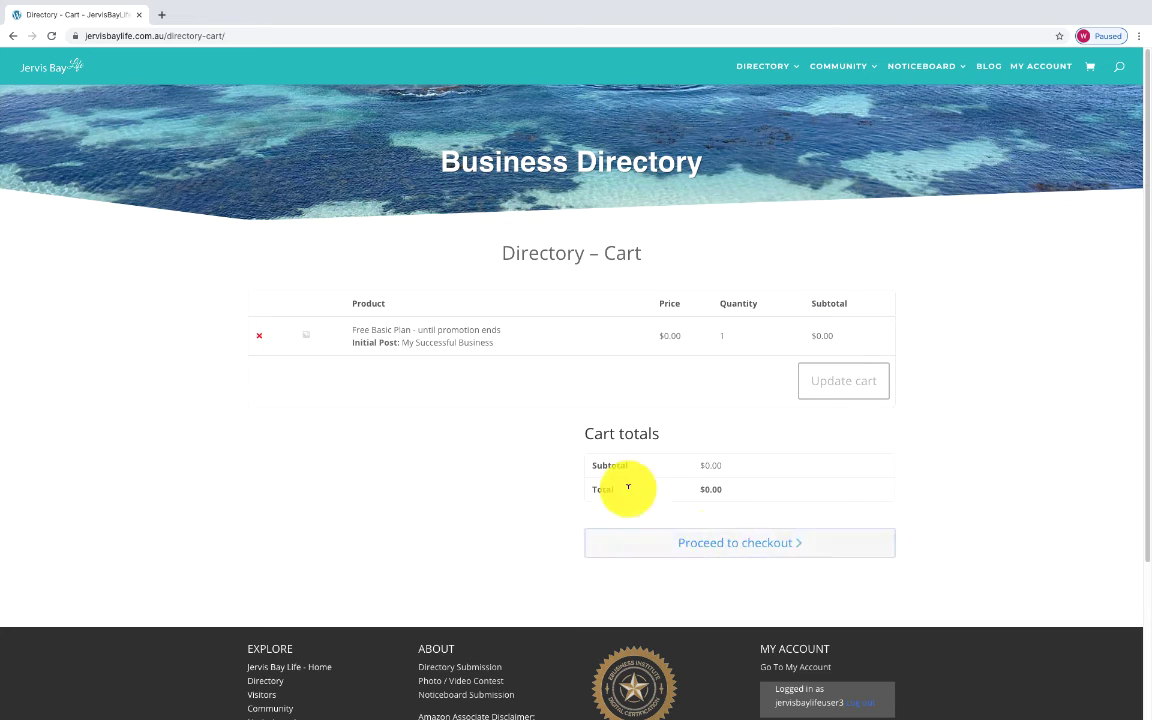
left_click(731, 545)
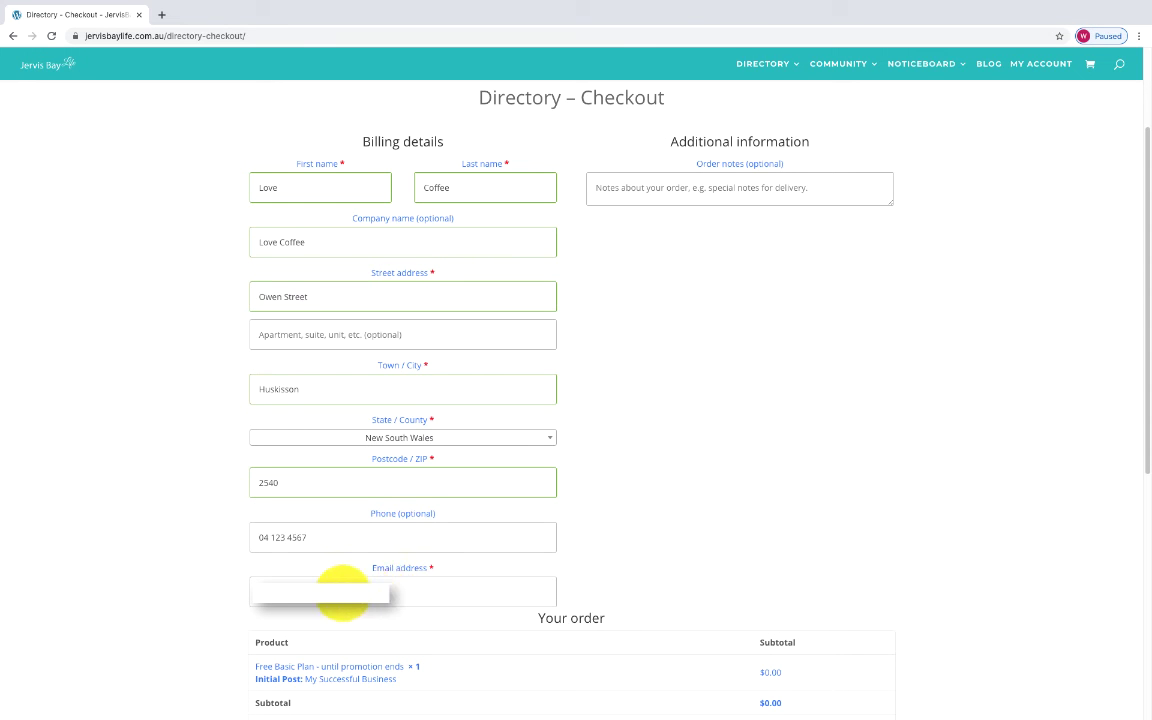
Fill the billing e-mail, accept the terms and conditions, and place the $0.00 order.
left_click(427, 609)
scroll(427, 609, "down", 1)
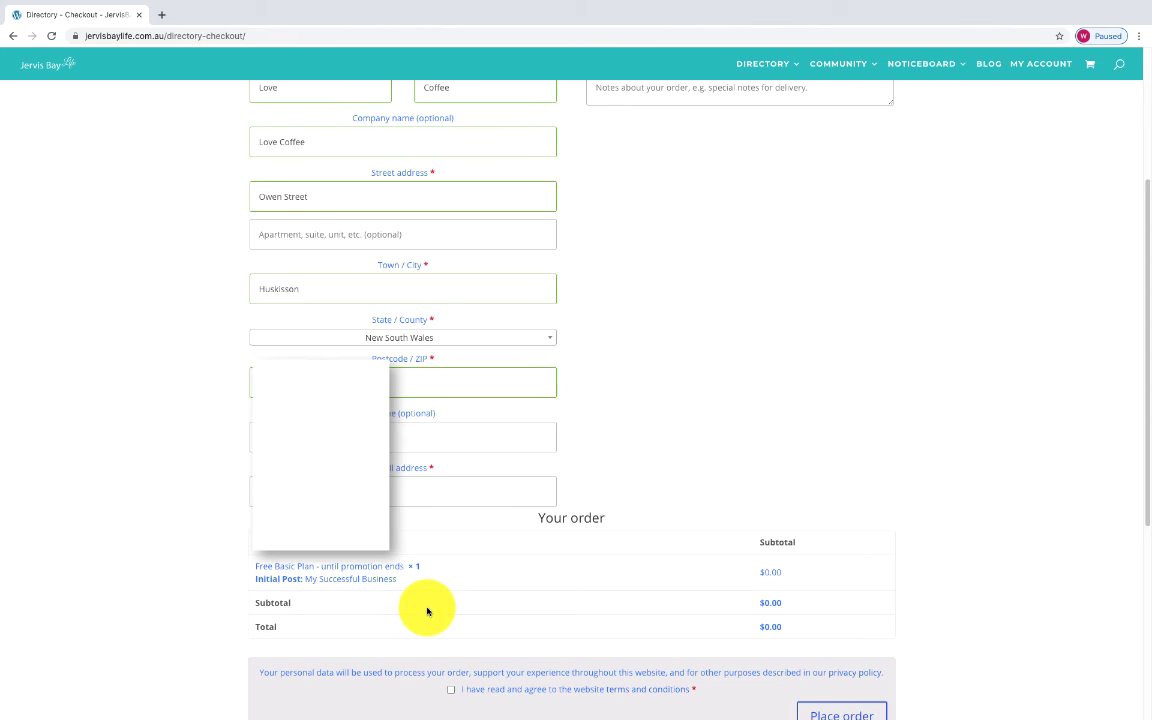
scroll(427, 609, "down", 1)
scroll(515, 587, "down", 1)
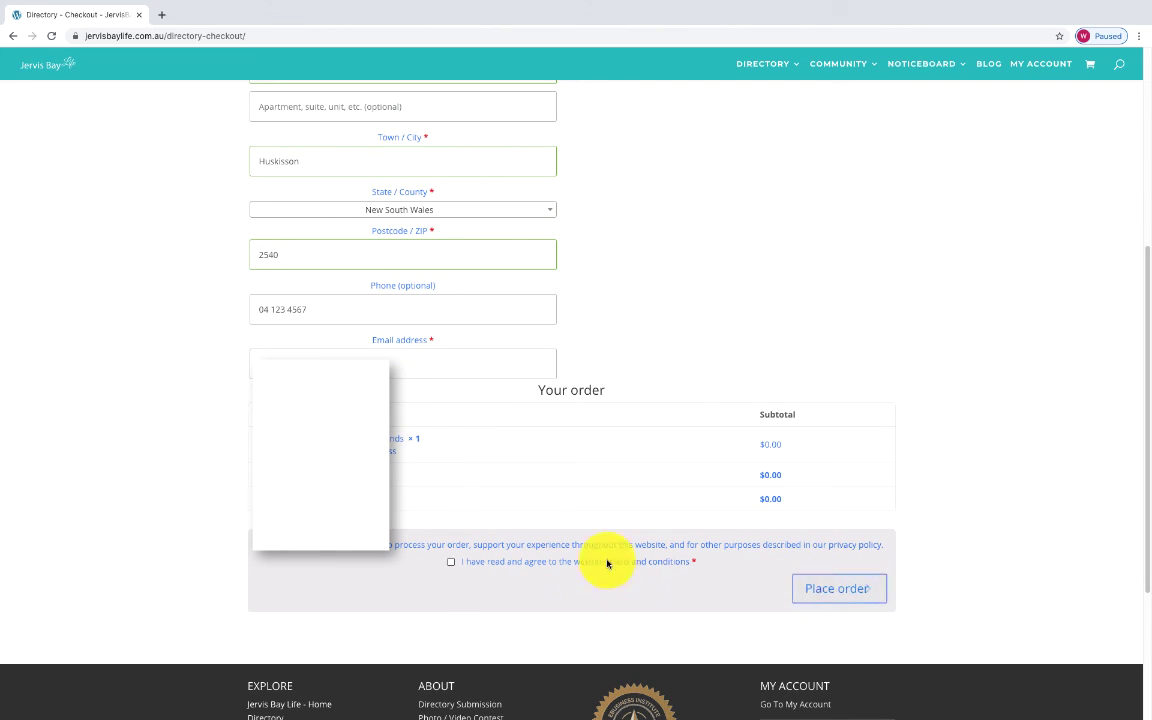
left_click(472, 564)
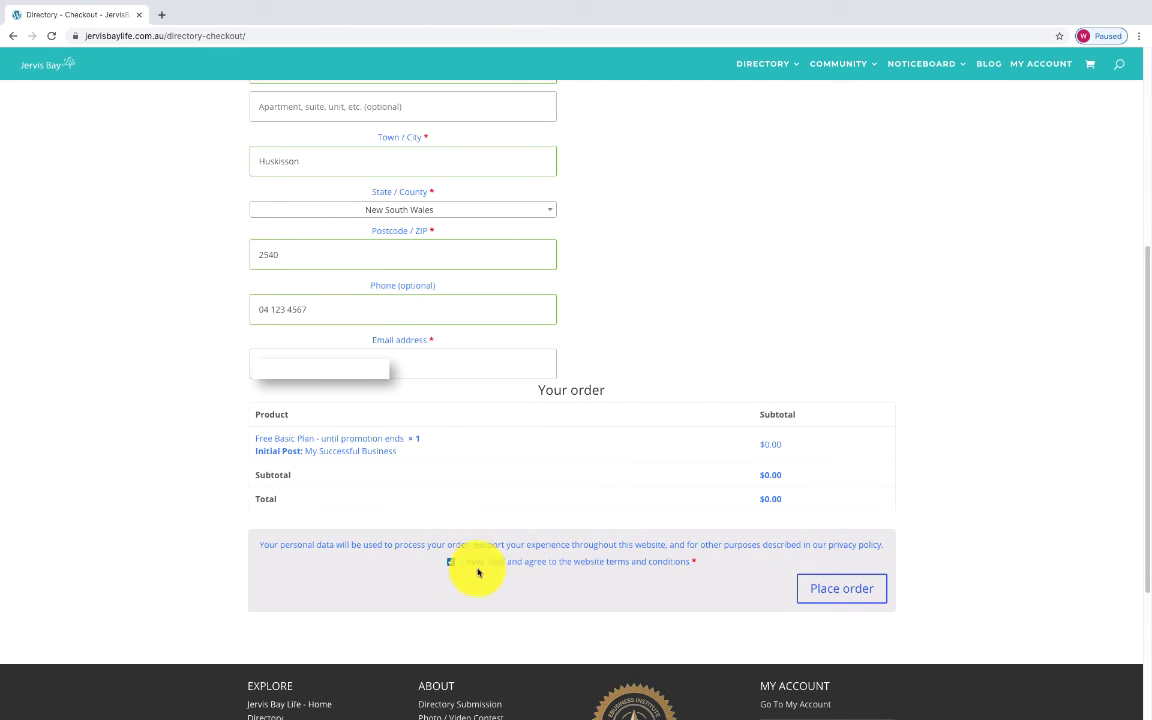
left_click(836, 590)
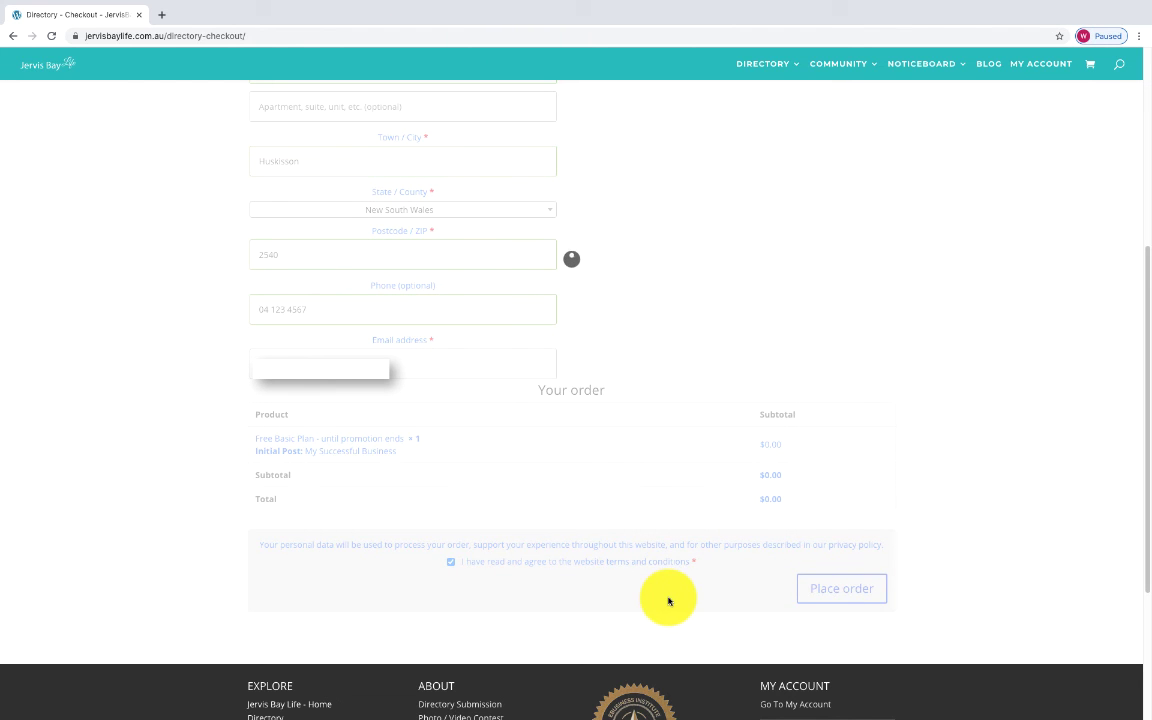